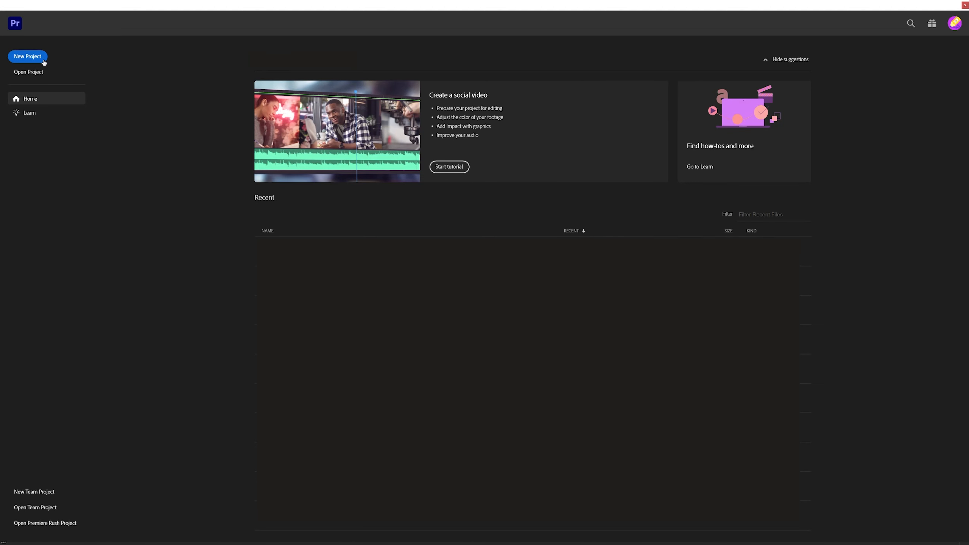
# Create a new project named test and import "Apex Legends 2022.11.29 - 16.39.10.09.DVR.mp4" from the Nvideo folder as a new sequence
pyautogui.click(43, 60)
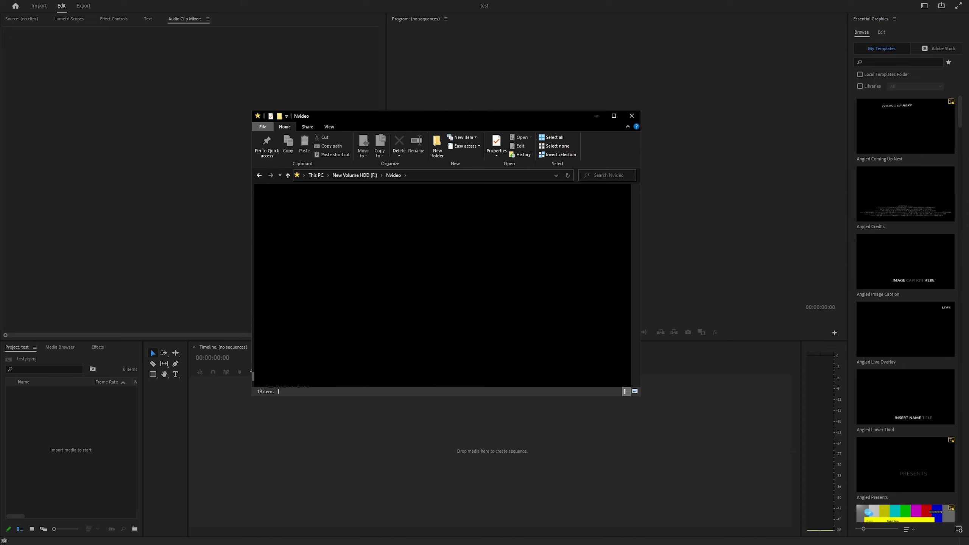
pyautogui.doubleClick(365, 204)
pyautogui.moveTo(356, 218); pyautogui.dragTo(255, 458)
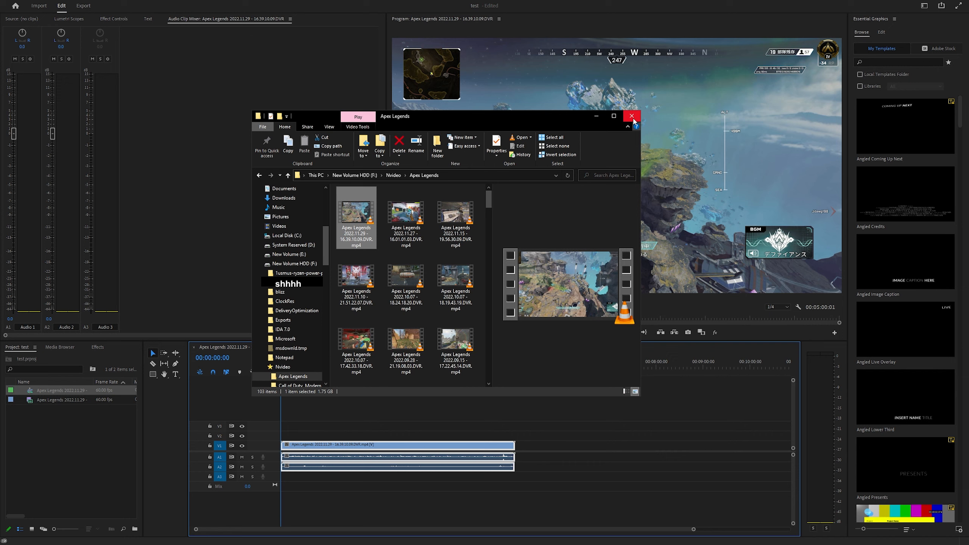
pyautogui.click(635, 120)
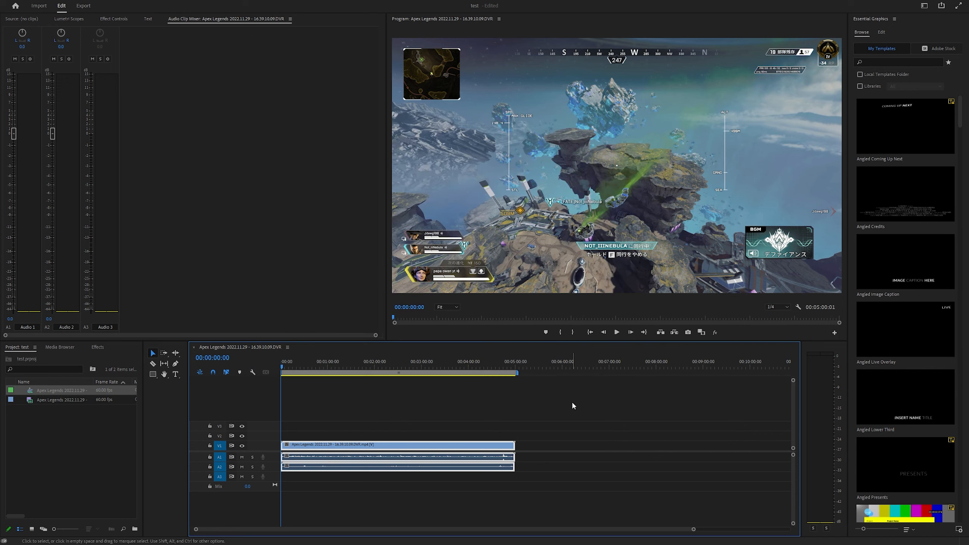
# Scrub through the imported gameplay clip and play a short part of it
pyautogui.moveTo(287, 370); pyautogui.dragTo(444, 358)
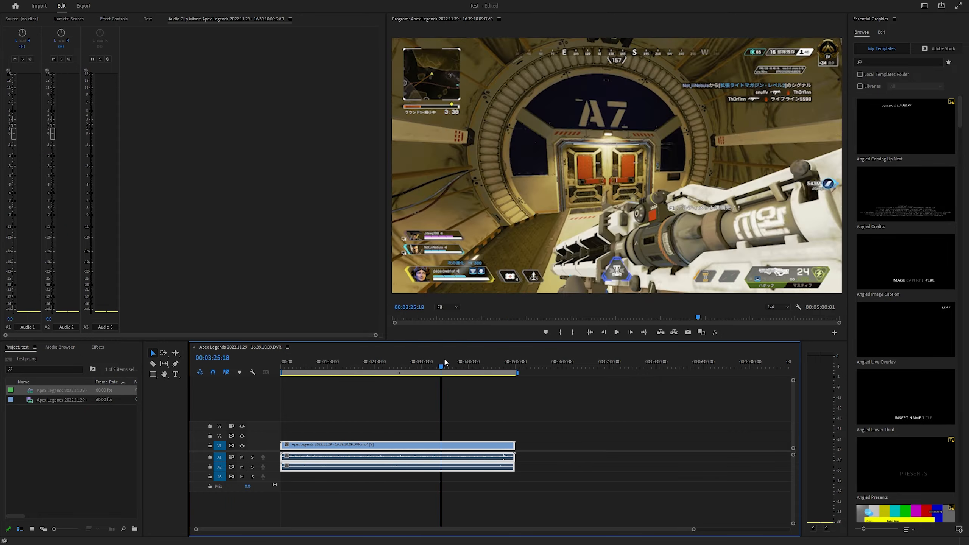
pyautogui.press('space')
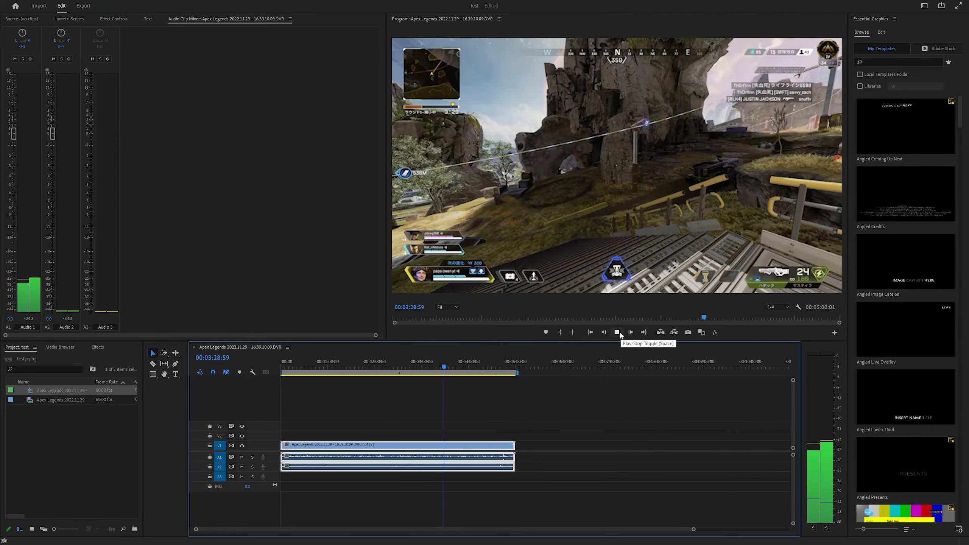
pyautogui.click(620, 334)
pyautogui.moveTo(395, 362); pyautogui.dragTo(325, 362)
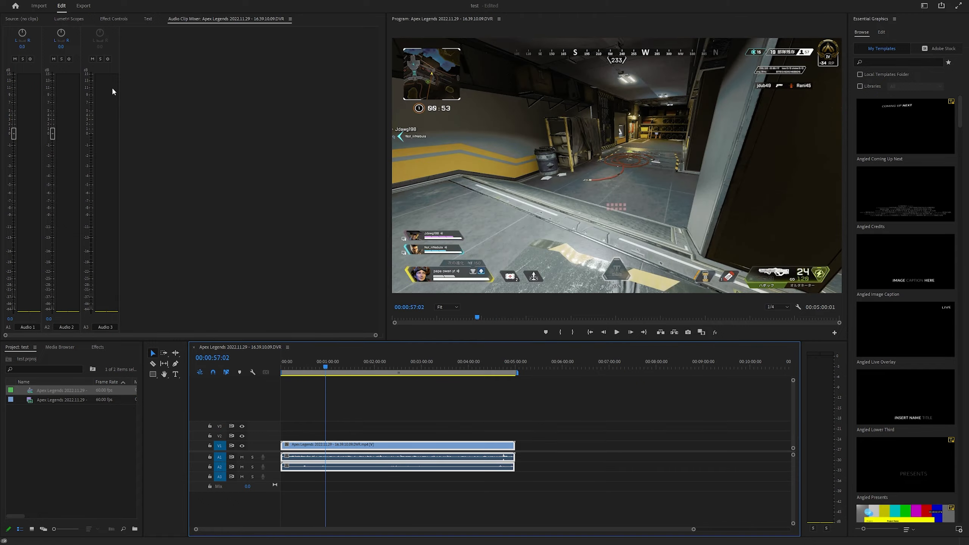
# Examine the gameplay clip's motion, opacity and audio volume settings in the effect controls
pyautogui.click(109, 19)
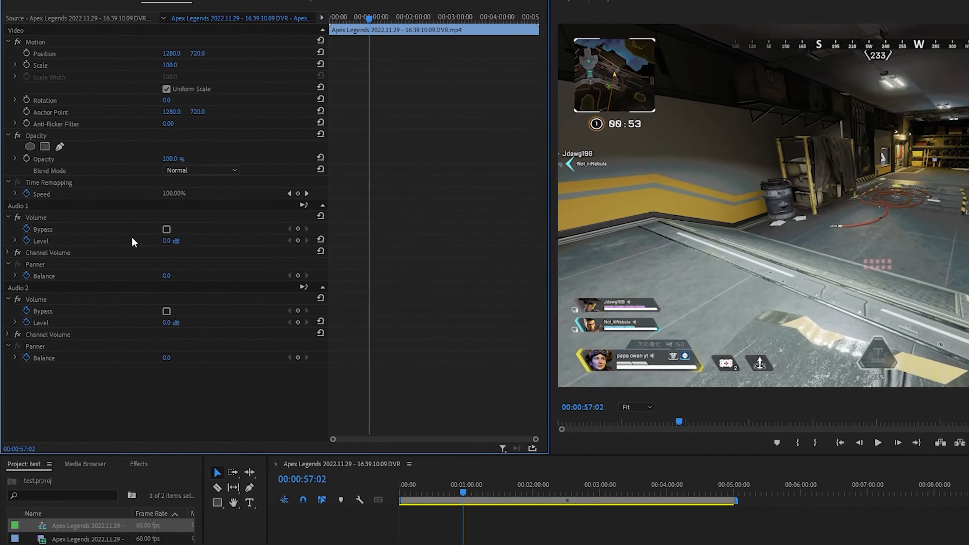
pyautogui.moveTo(171, 240); pyautogui.dragTo(186, 252)
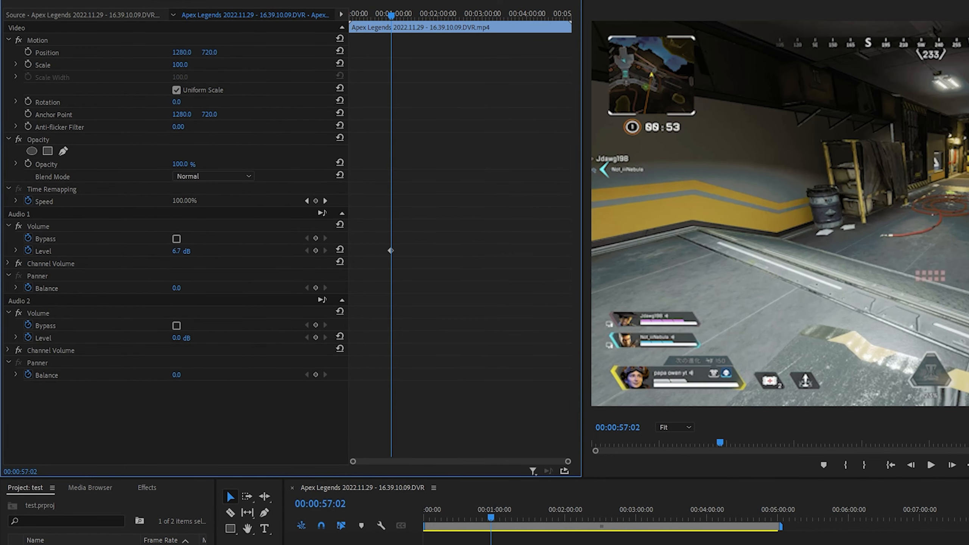
pyautogui.moveTo(182, 338); pyautogui.dragTo(148, 338)
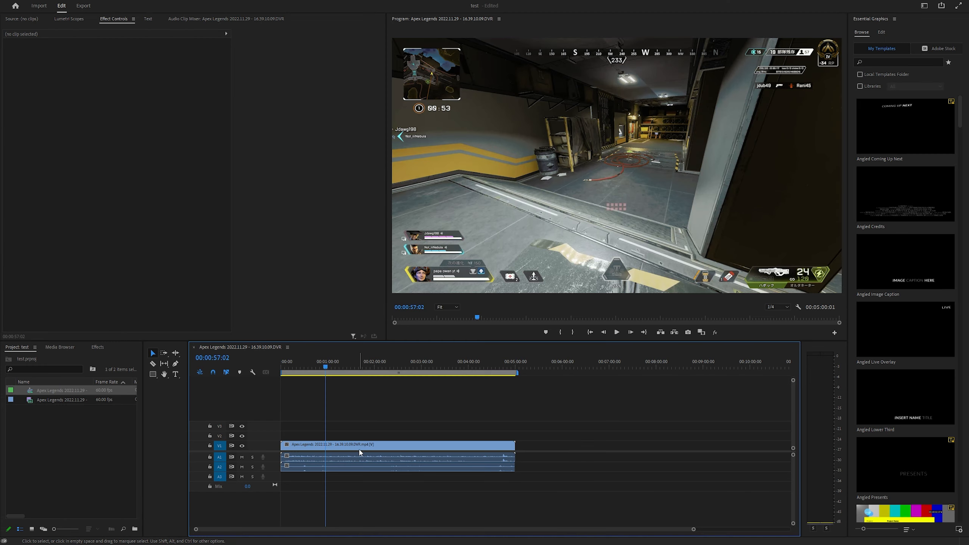
pyautogui.moveTo(381, 452); pyautogui.dragTo(318, 450)
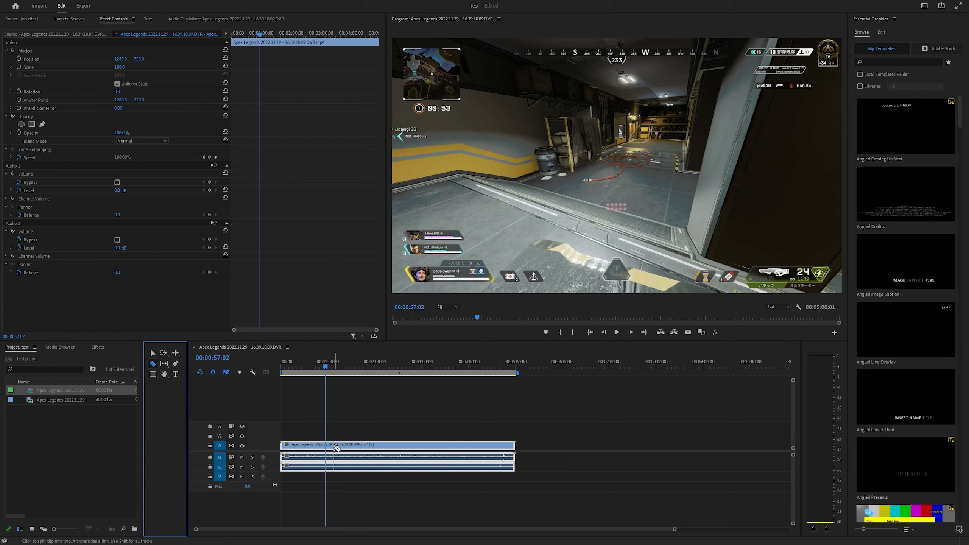
# Split the gameplay clip at two points with the Razor tool and ripple delete the middle segment
pyautogui.click(334, 448)
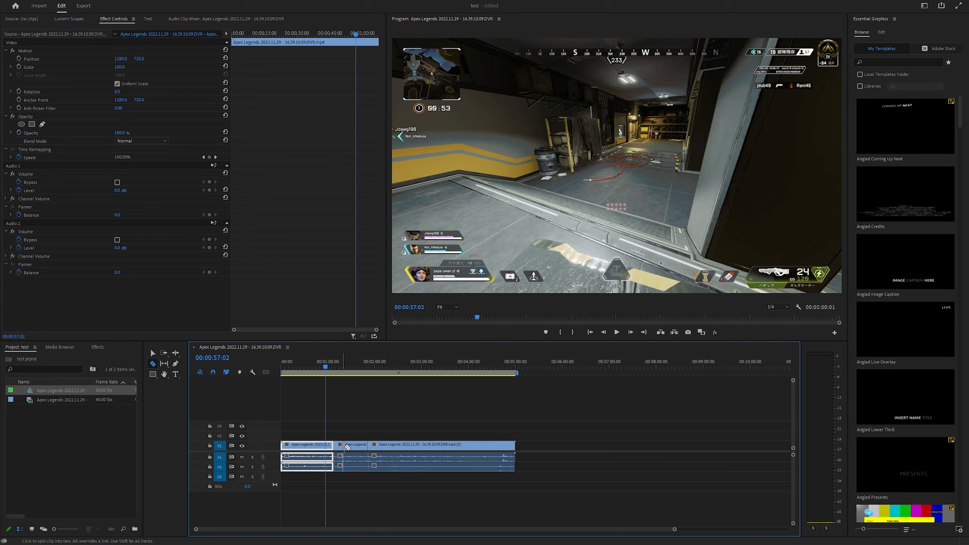
pyautogui.press('v')
pyautogui.click(351, 445)
pyautogui.rightClick(351, 446)
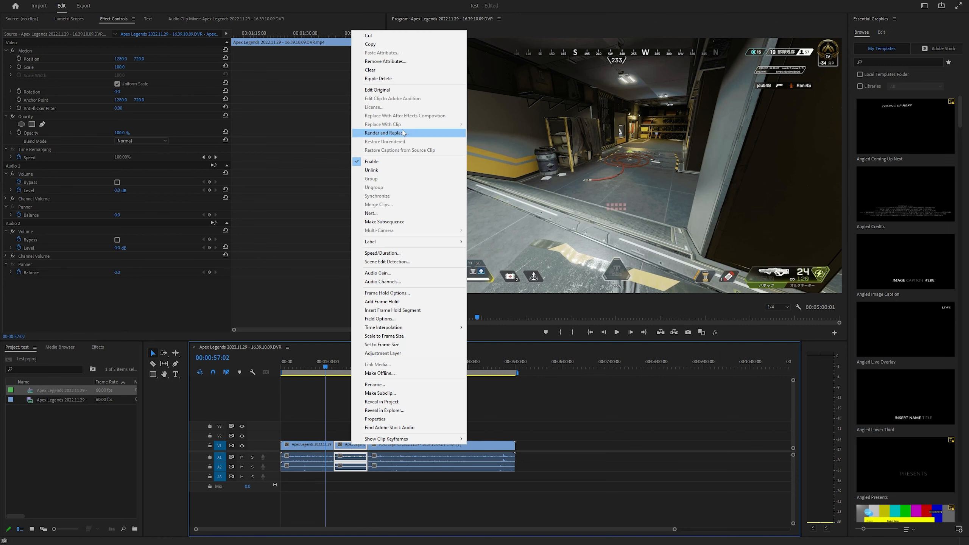
pyautogui.click(398, 79)
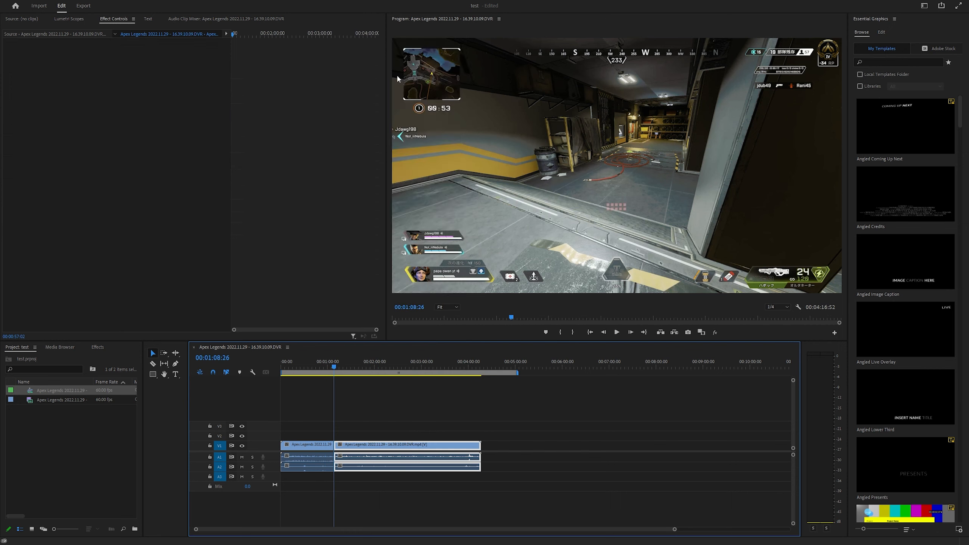
# Undo the ripple delete and the razor cuts to restore the full gameplay clip
pyautogui.click(334, 366)
pyautogui.moveTo(335, 367); pyautogui.dragTo(341, 367)
pyautogui.hotkey('ctrl', 'z')
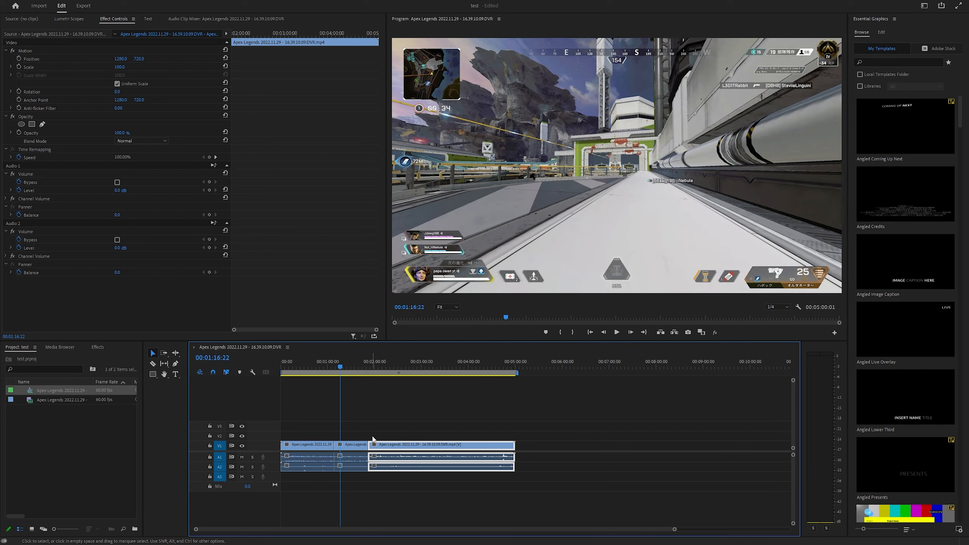
pyautogui.moveTo(357, 449)
pyautogui.mouseDown()
pyautogui.moveTo(381, 420)
pyautogui.moveTo(549, 448)
pyautogui.moveTo(568, 443)
pyautogui.moveTo(341, 437)
pyautogui.moveTo(341, 445)
pyautogui.mouseUp()
pyautogui.click(389, 435)
pyautogui.hotkey('ctrl', 'z')
pyautogui.hotkey('ctrl', 'z')
pyautogui.hotkey('ctrl', 'z')
pyautogui.hotkey('ctrl', 'z')
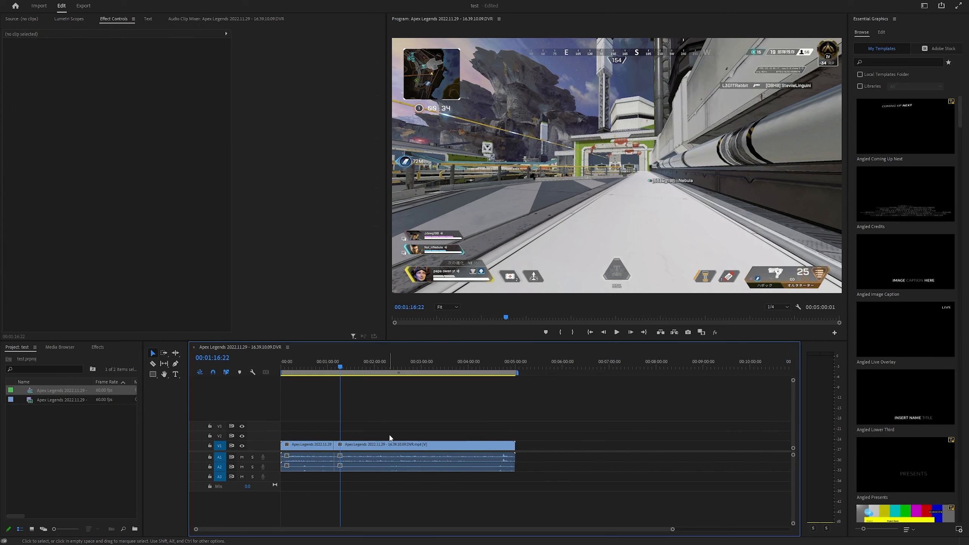
# Unlink the video from the audio tracks of the gameplay clip
pyautogui.moveTo(410, 447); pyautogui.dragTo(422, 450)
pyautogui.rightClick(395, 445)
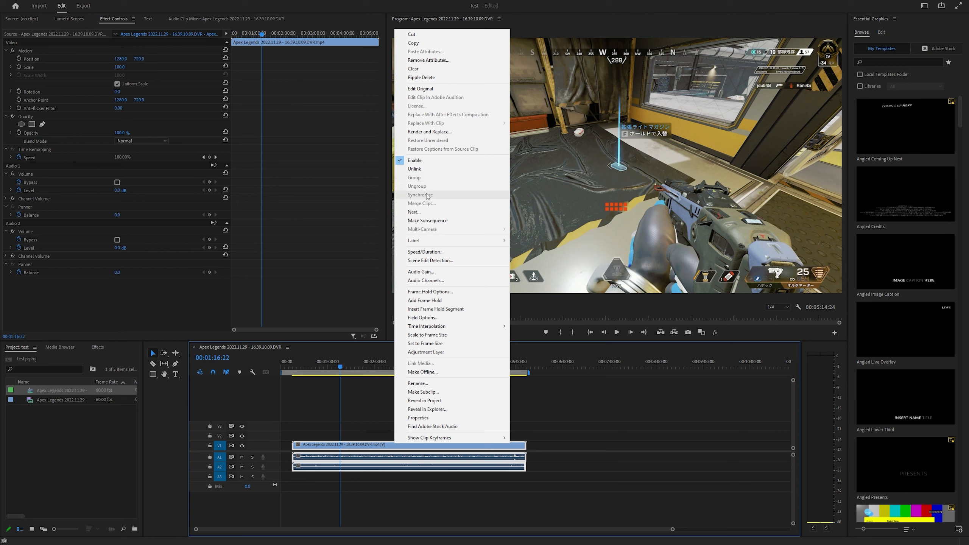
pyautogui.click(420, 170)
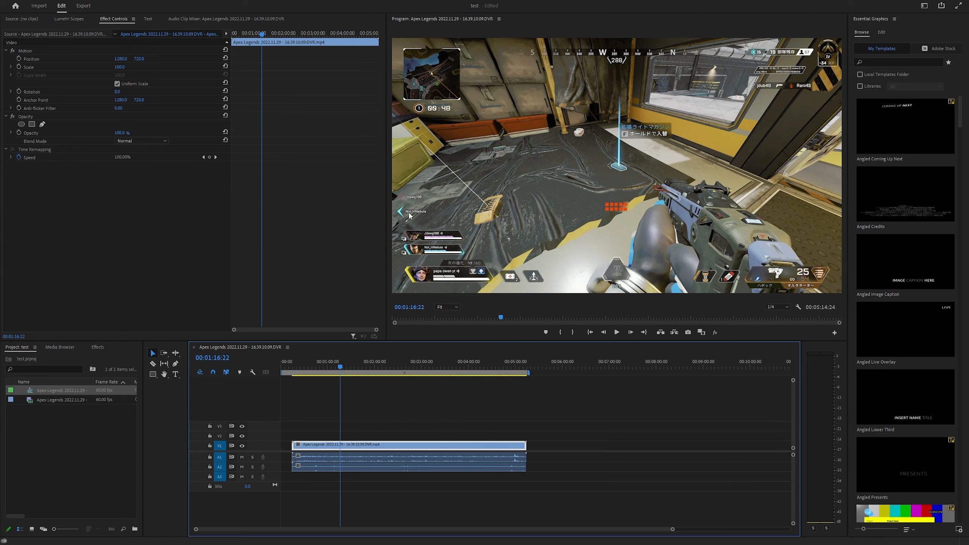
# Shift the unlinked video and audio tracks independently along the timeline and undo those moves
pyautogui.click(386, 466)
pyautogui.moveTo(387, 466); pyautogui.dragTo(401, 448)
pyautogui.click(488, 413)
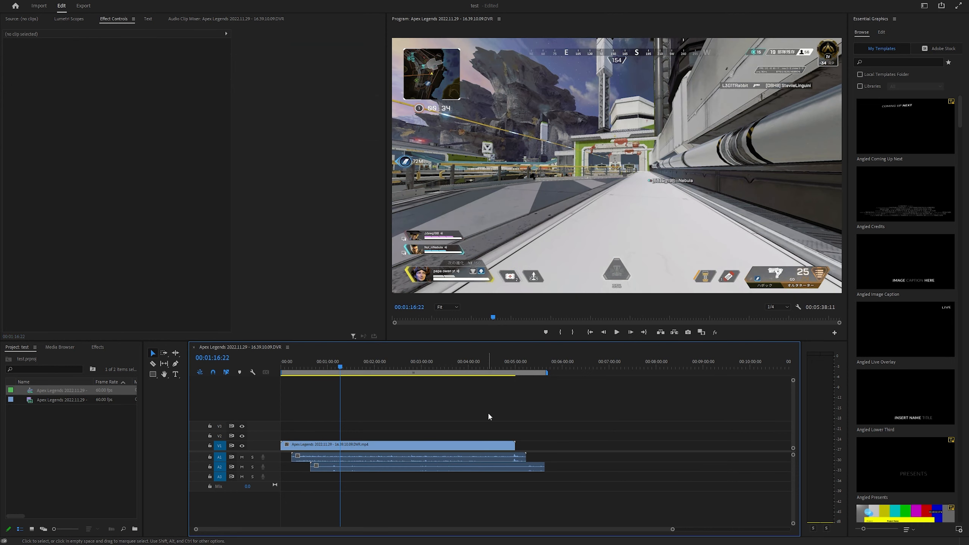
pyautogui.hotkey('ctrl', 'z')
pyautogui.hotkey('ctrl', 'z')
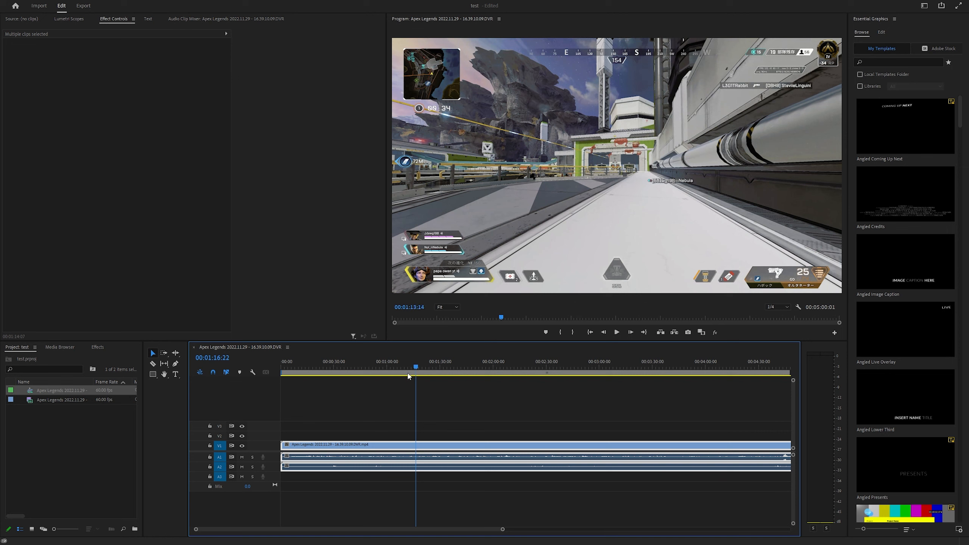
# Split the video and audio on all tracks at about 18 seconds and at 00:00:36:37
pyautogui.click(285, 376)
pyautogui.press('space')
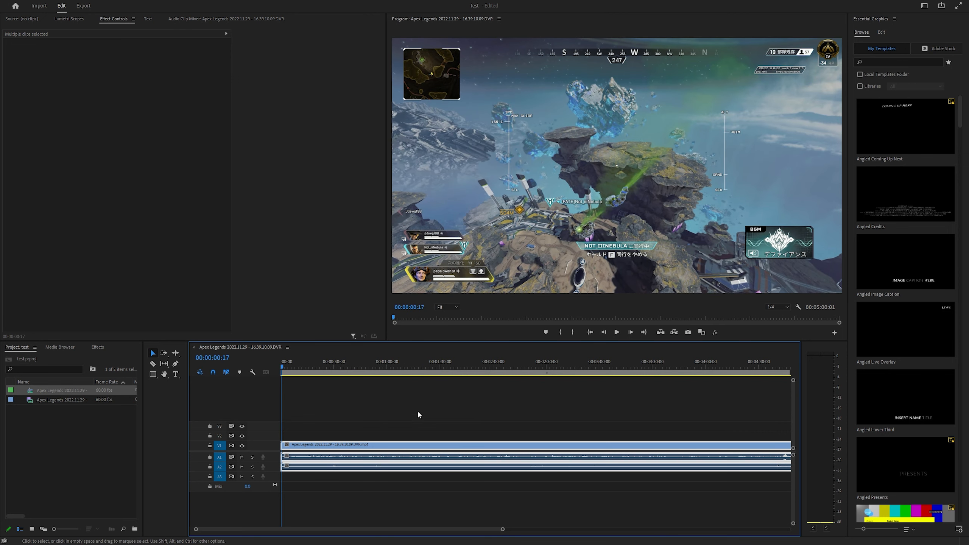
pyautogui.moveTo(302, 368); pyautogui.dragTo(345, 369)
pyautogui.press('c')
pyautogui.click(312, 448)
pyautogui.keyDown('shift'); pyautogui.click(313, 462); pyautogui.keyUp('shift')
pyautogui.keyDown('shift'); pyautogui.click(346, 445); pyautogui.keyUp('shift')
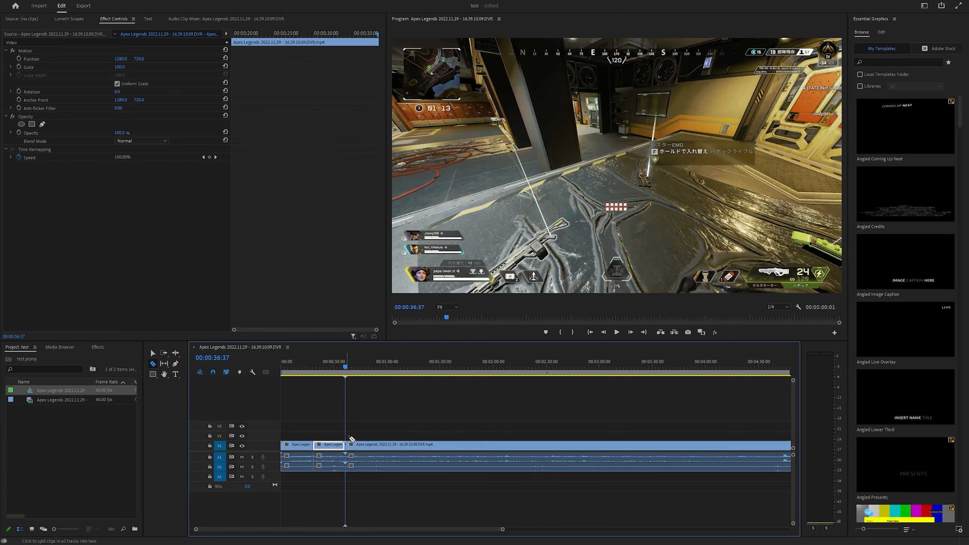
# Delete the segment between the two cuts from all tracks and move the remaining footage back to close the gap
pyautogui.press('v')
pyautogui.click(329, 461)
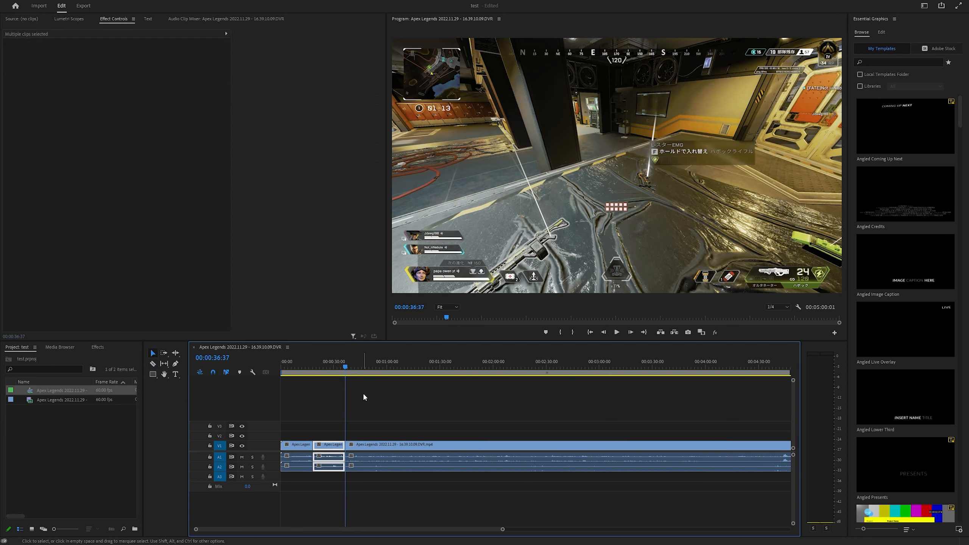
pyautogui.press('Delete')
pyautogui.click(396, 466)
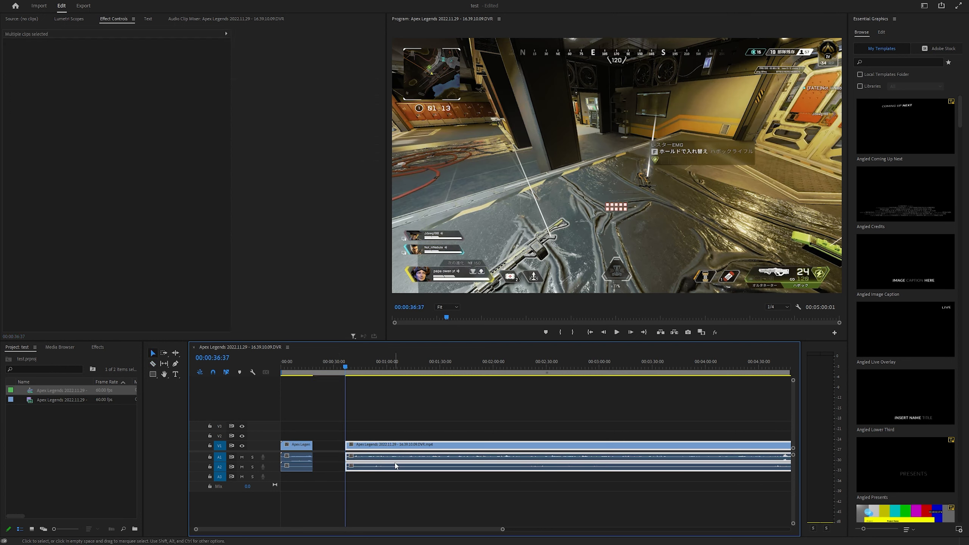
pyautogui.moveTo(396, 466); pyautogui.dragTo(363, 465)
# Split the remaining footage on all tracks at about 00:01:13 and at 00:01:56:13
pyautogui.click(411, 367)
pyautogui.moveTo(411, 367); pyautogui.dragTo(487, 369)
pyautogui.press('c')
pyautogui.click(410, 448)
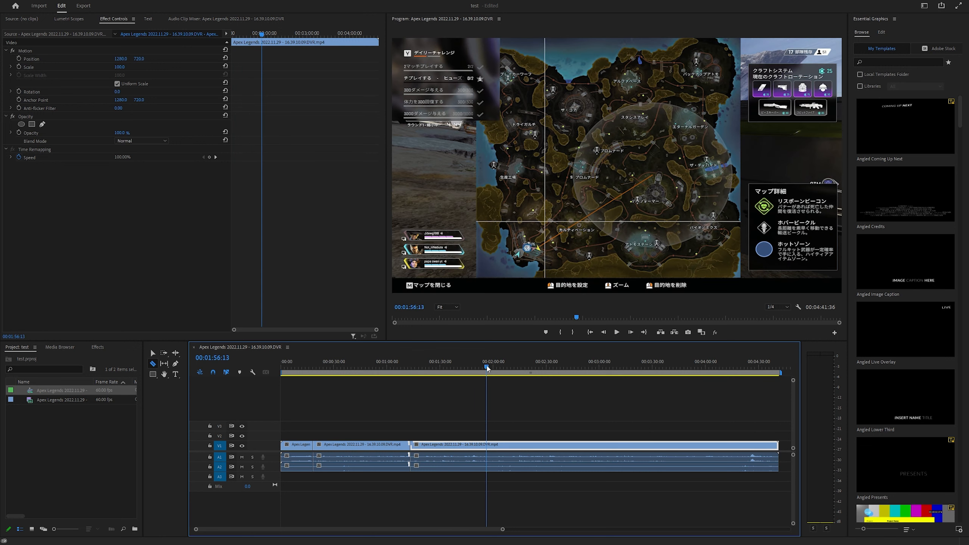
pyautogui.click(491, 453)
# Ripple delete the video and audio segment between the 00:01:13 and 00:01:56 cuts
pyautogui.press('v')
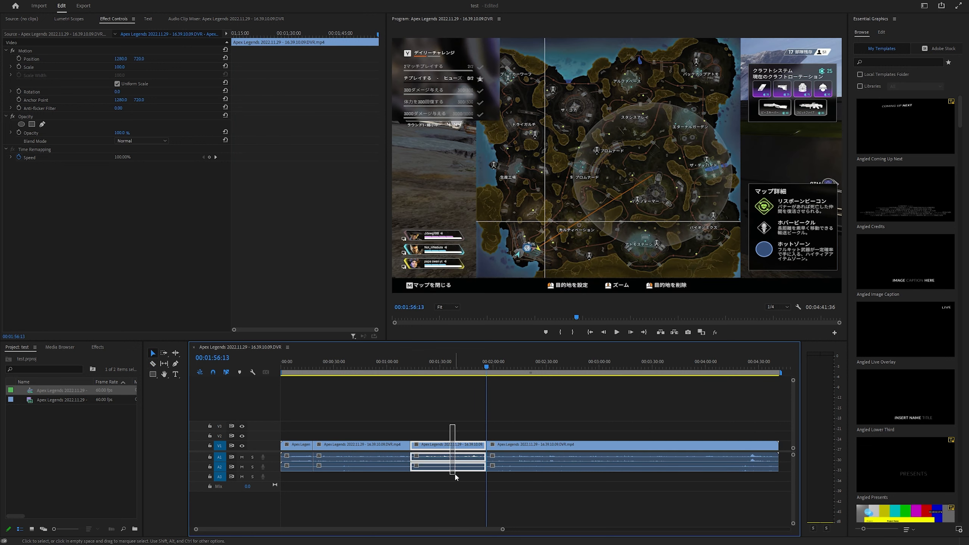
pyautogui.click(456, 467)
pyautogui.rightClick(456, 466)
pyautogui.click(483, 106)
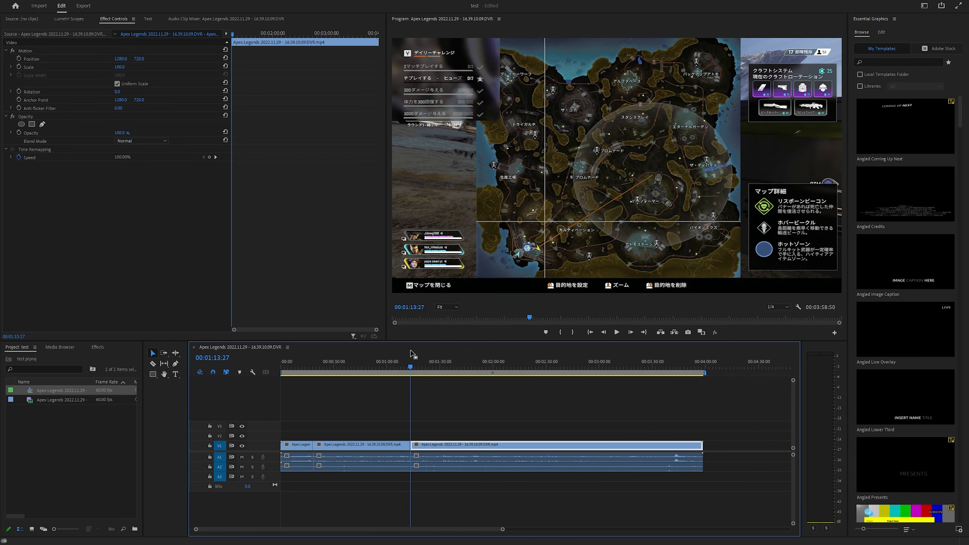
# Split the last segment on all tracks at 00:02:03:14 and play back the edit
pyautogui.moveTo(416, 369); pyautogui.dragTo(502, 366)
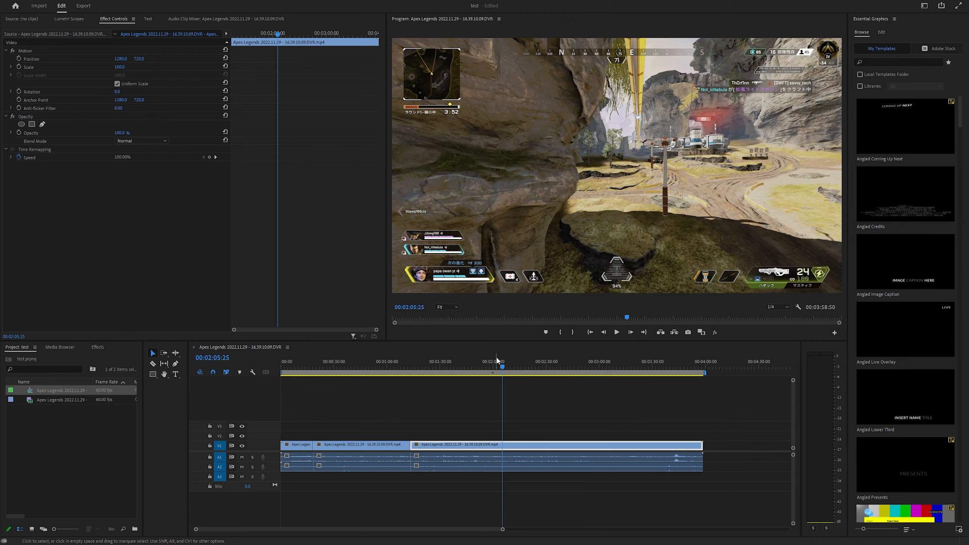
pyautogui.moveTo(502, 367); pyautogui.dragTo(498, 366)
pyautogui.press('c')
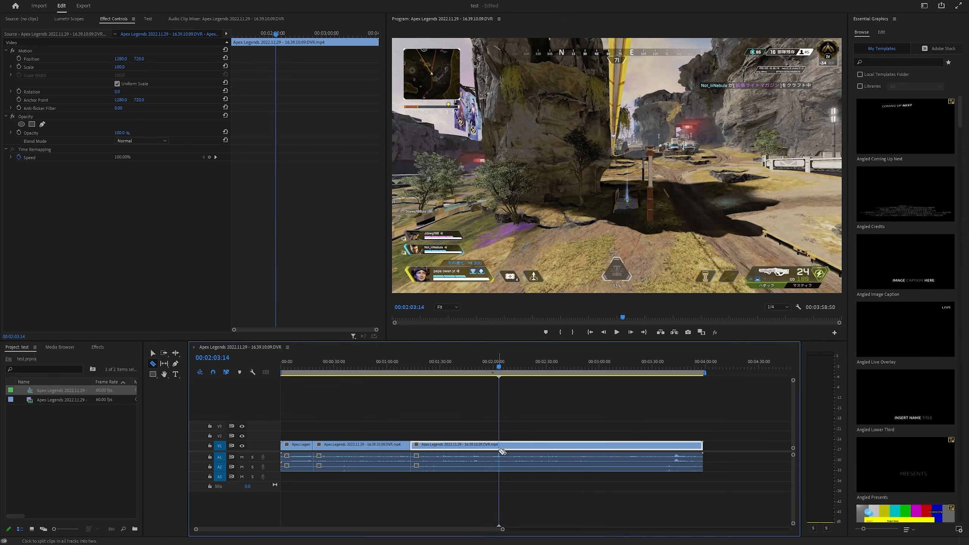
pyautogui.click(499, 447)
pyautogui.press('space')
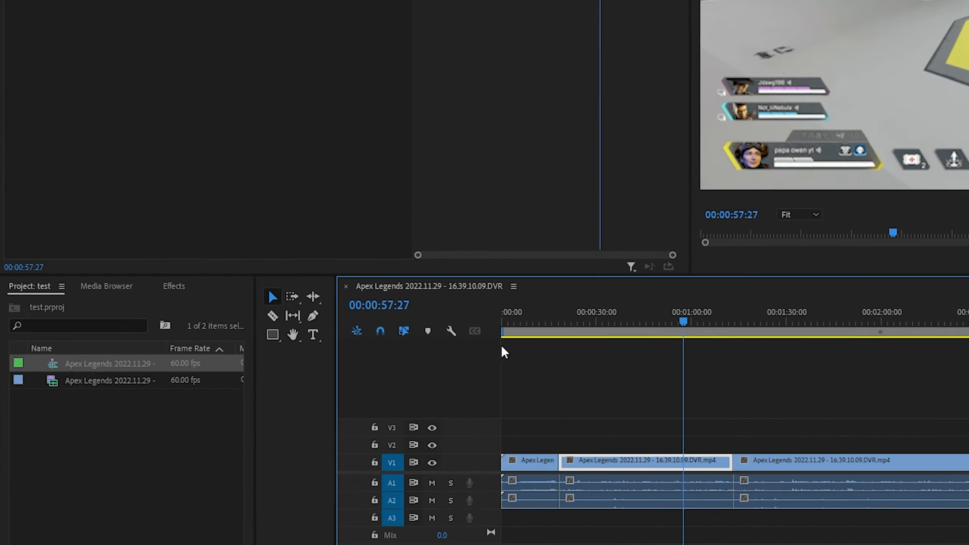
# Search the effects library for vibrance and saturation
pyautogui.click(95, 347)
pyautogui.click(229, 111)
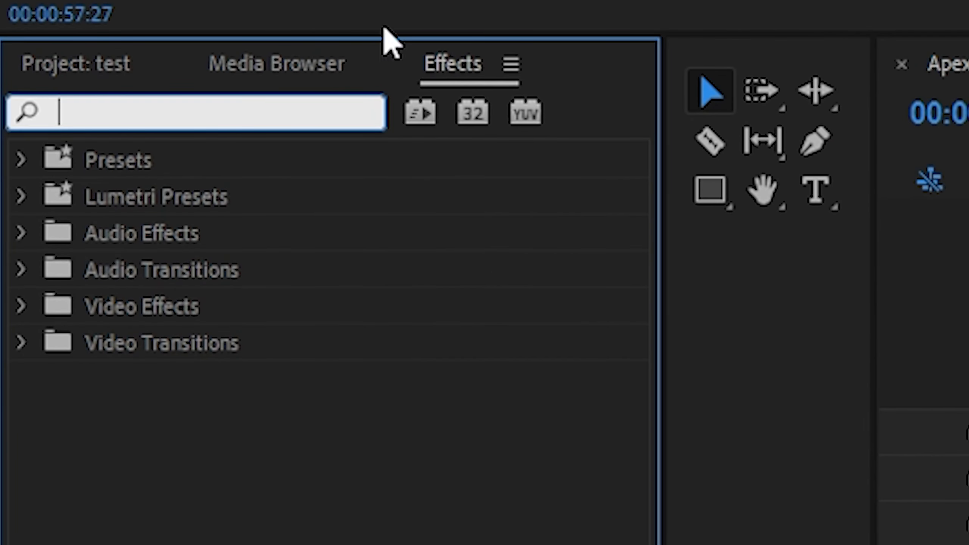
pyautogui.write('vibrance')
pyautogui.hotkey('ctrl', 'a')
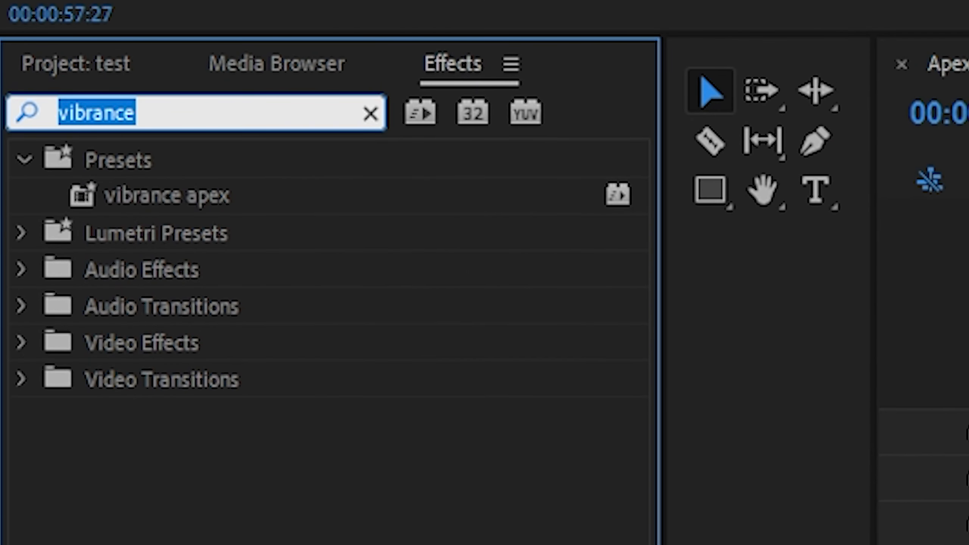
pyautogui.press('BackSpace')
pyautogui.write('saturation')
# Find the Lumetri Color video effect and apply it to the first clip in the sequence
pyautogui.hotkey('ctrl', 'a')
pyautogui.press('BackSpace')
pyautogui.write('lumetri col')
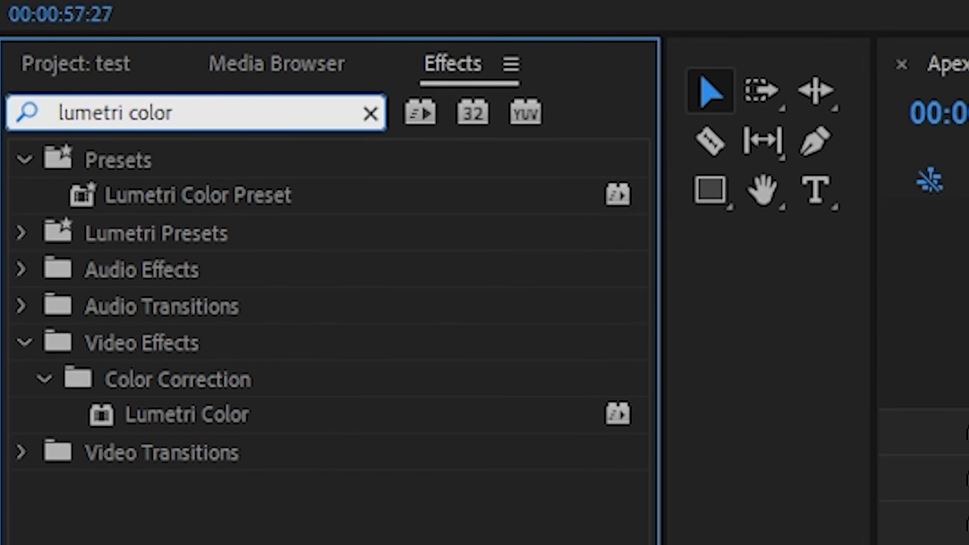
pyautogui.click(201, 416)
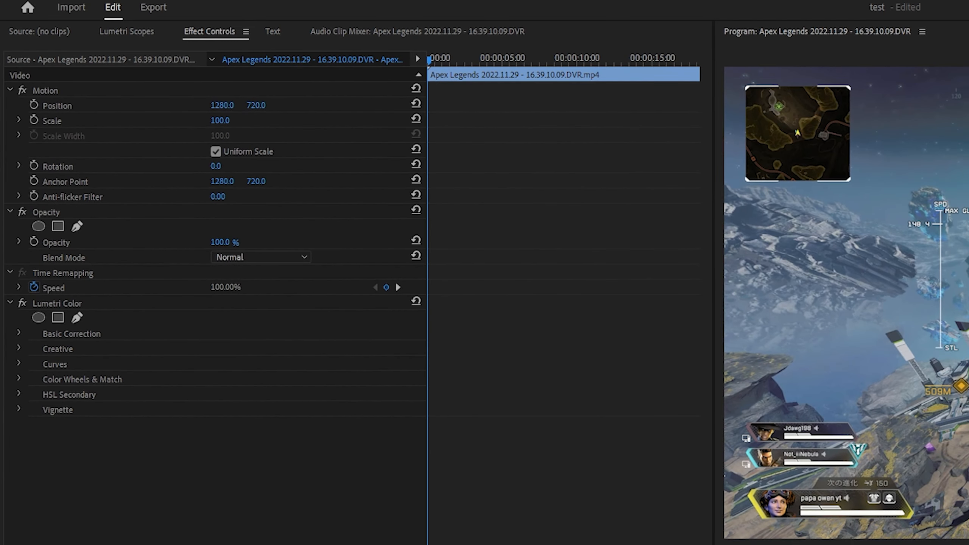
# Set the saturation in Lumetri Color's Basic Correction to 150
pyautogui.click(19, 333)
pyautogui.scroll(-3, 95, 366)
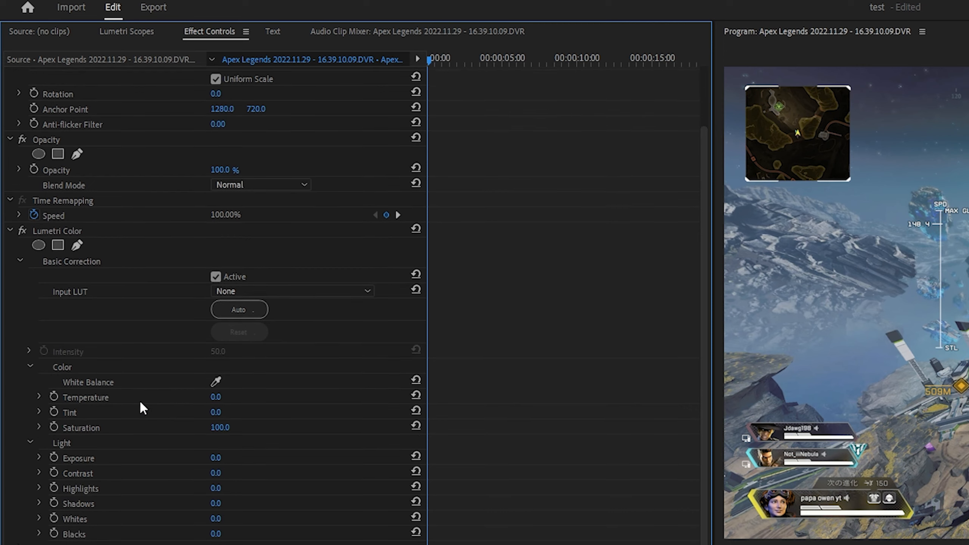
pyautogui.scroll(-1, 143, 408)
pyautogui.click(223, 416)
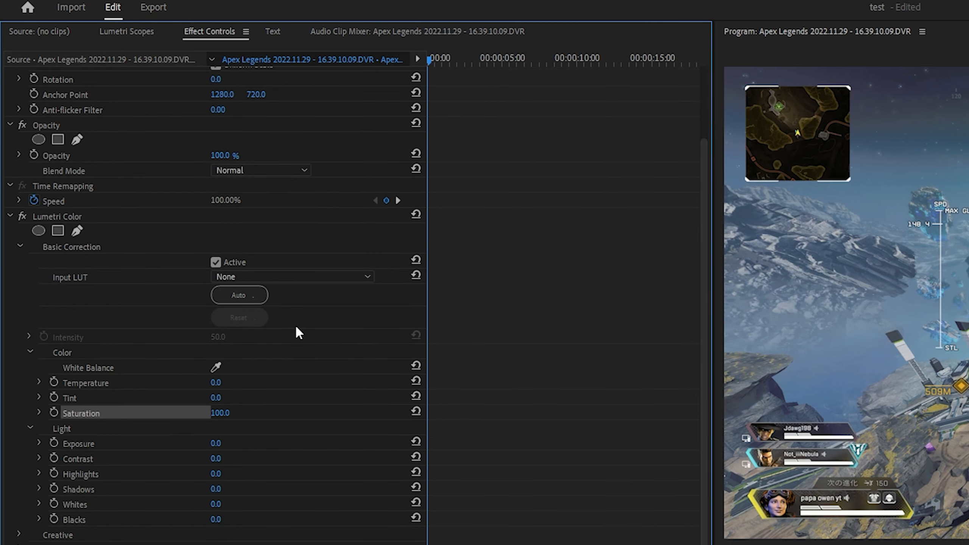
pyautogui.click(221, 412)
pyautogui.write('15')
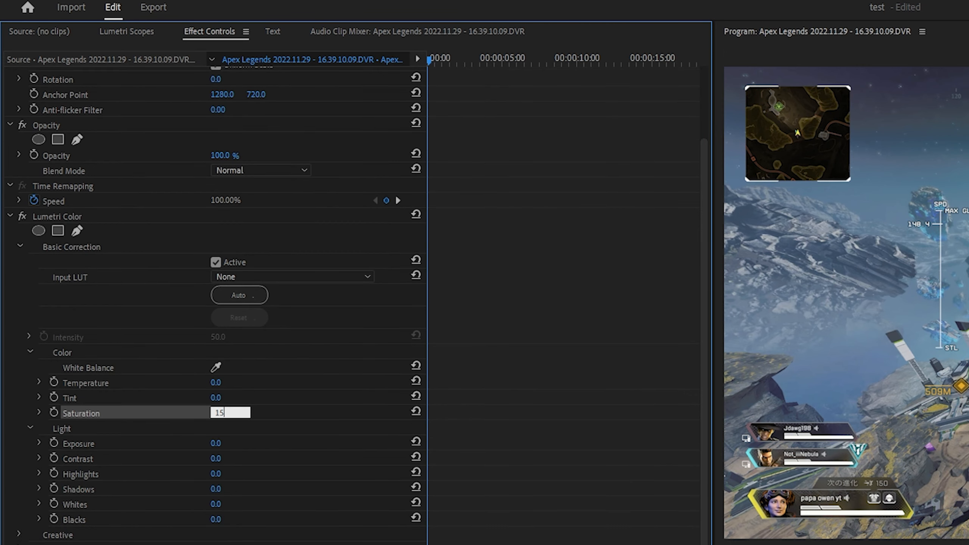
pyautogui.write('0')
pyautogui.press('Return')
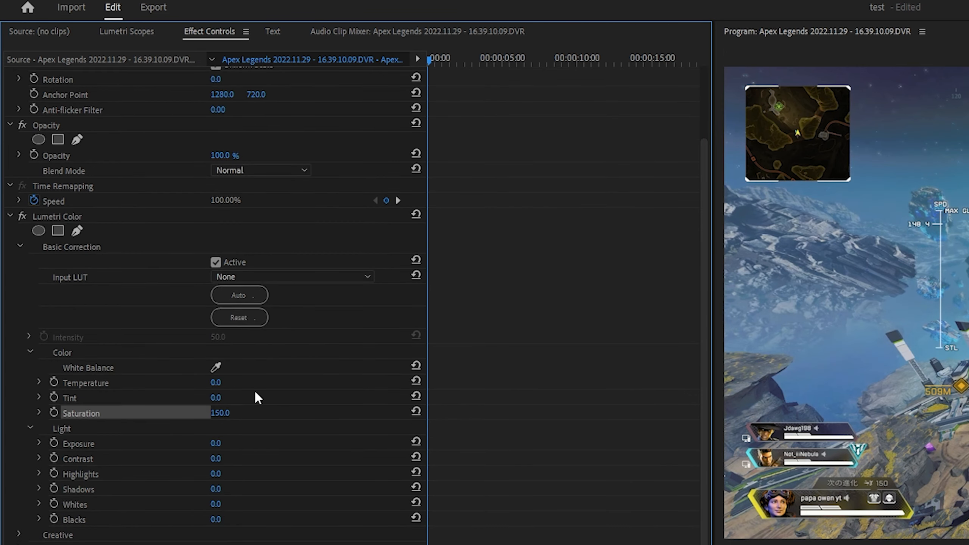
# Compare the last clip without and with Lumetri Color by removing the effect, restoring it and previewing the footage up to 00:01:51:36
pyautogui.click(68, 214)
pyautogui.press('Delete')
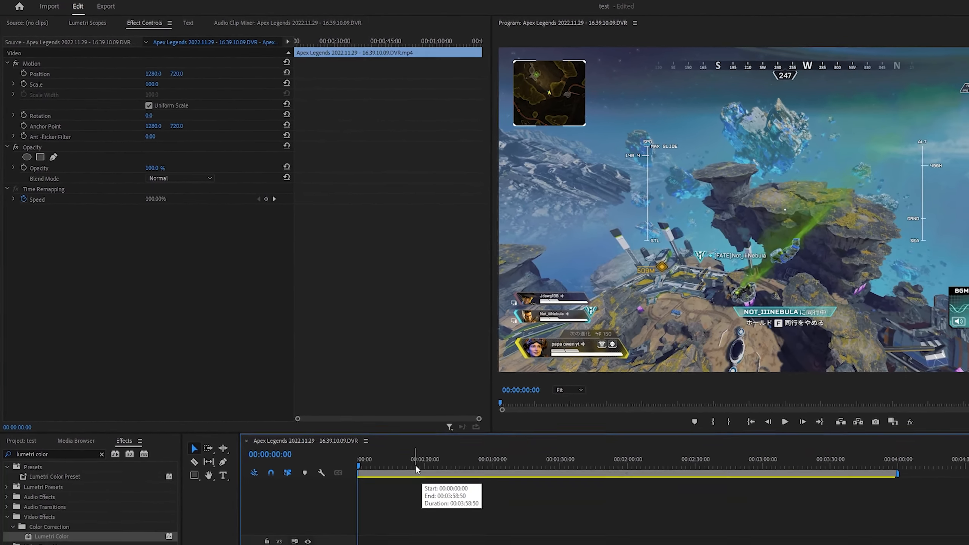
pyautogui.click(418, 468)
pyautogui.click(546, 469)
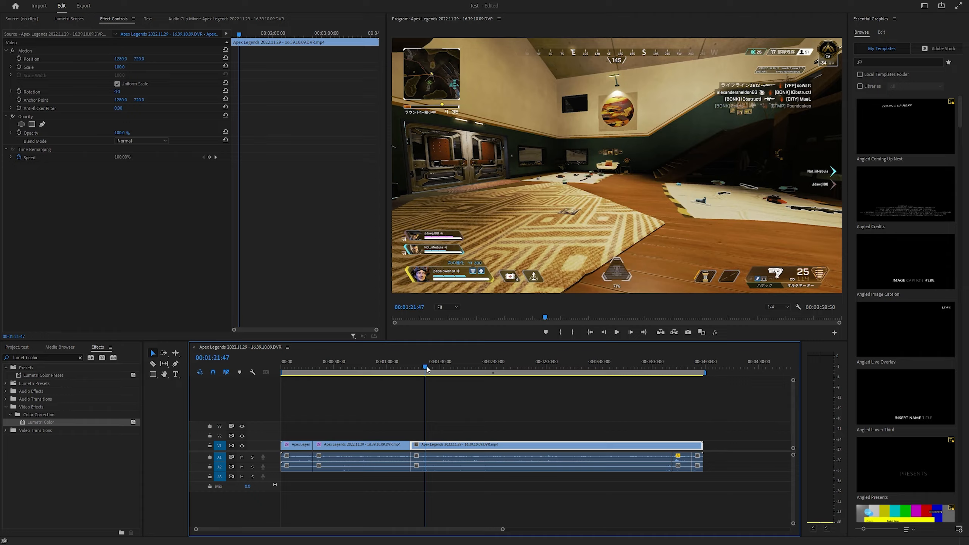
pyautogui.hotkey('ctrl', 'z')
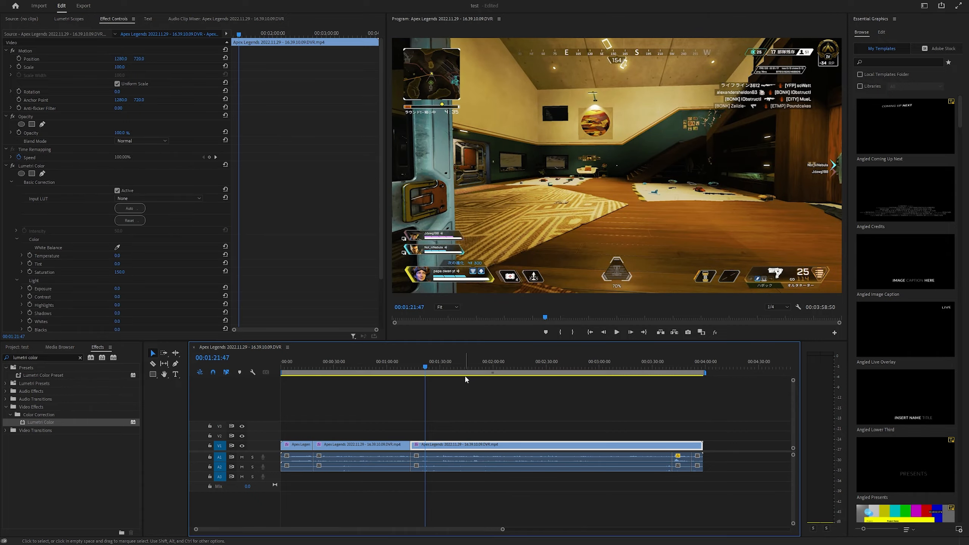
pyautogui.moveTo(435, 362); pyautogui.dragTo(479, 363)
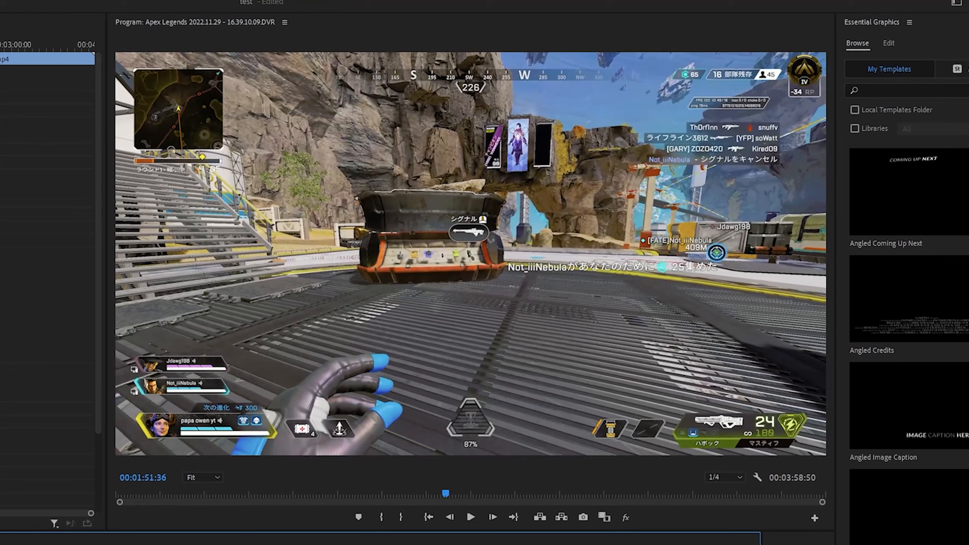
# Look up rsmb in the effects library, then find the saved preset named s and apply it to the last clip
pyautogui.click(1, 126)
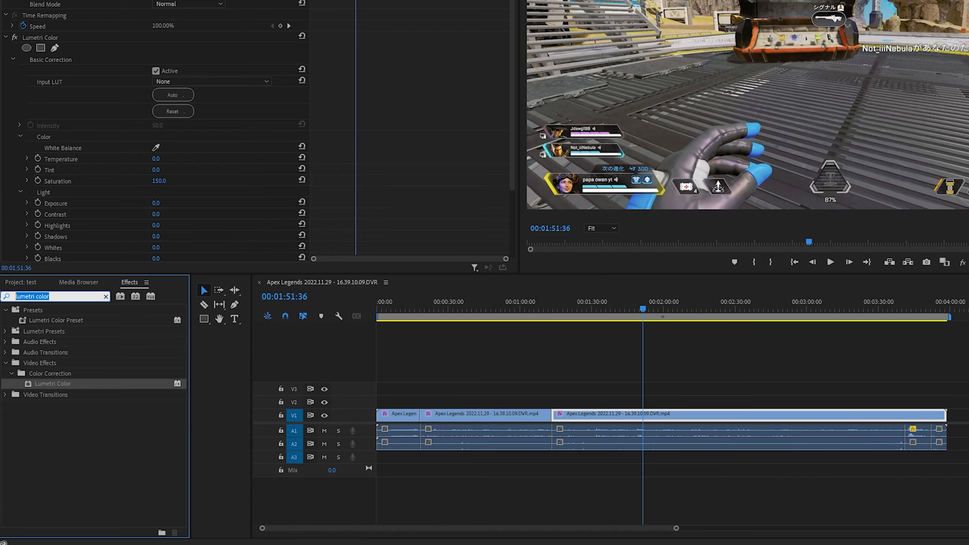
pyautogui.write('rsmb')
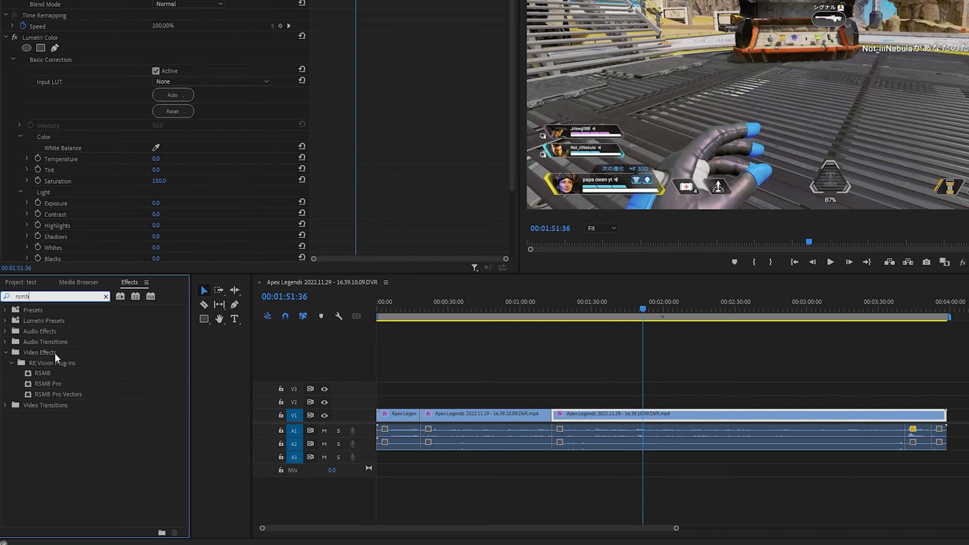
pyautogui.hotkey('ctrl', 'a')
pyautogui.press('BackSpace')
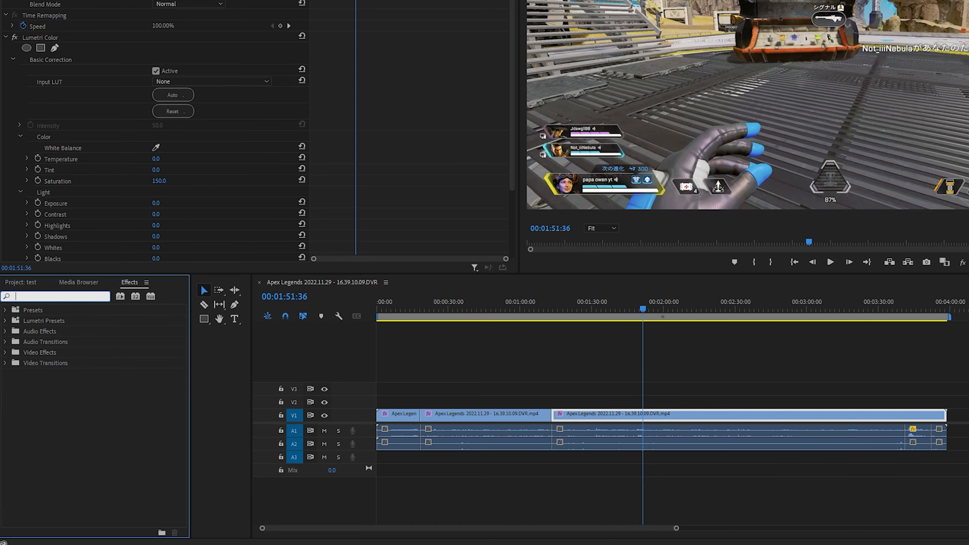
pyautogui.write('s')
pyautogui.moveTo(378, 349); pyautogui.dragTo(638, 417)
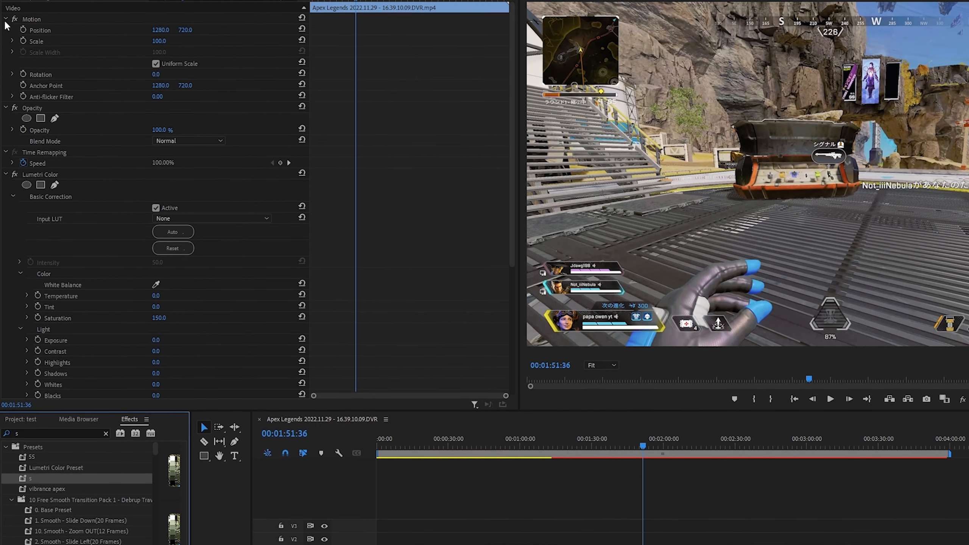
# Collapse the Motion, Opacity, Time Remapping and Lumetri Color settings and select the RSMB (s) effect
pyautogui.click(6, 19)
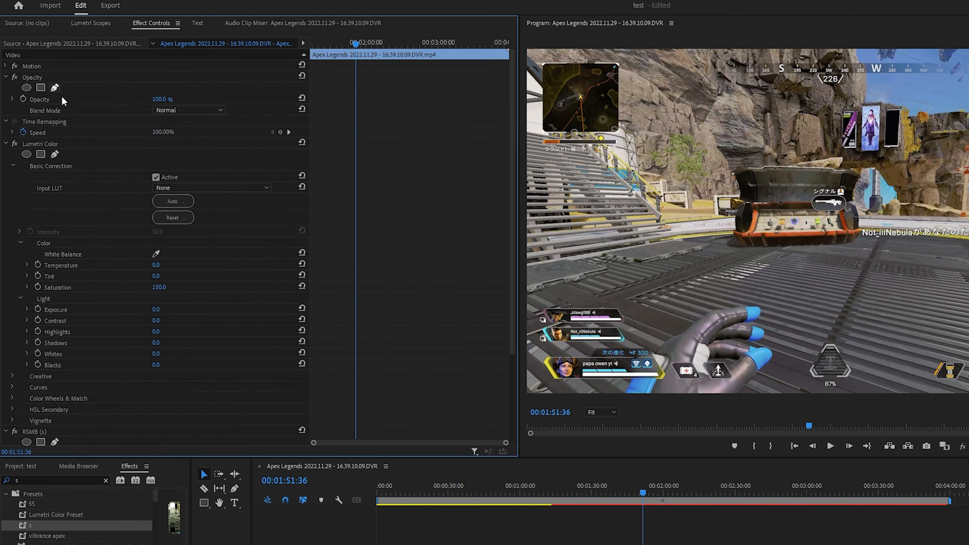
pyautogui.click(5, 30)
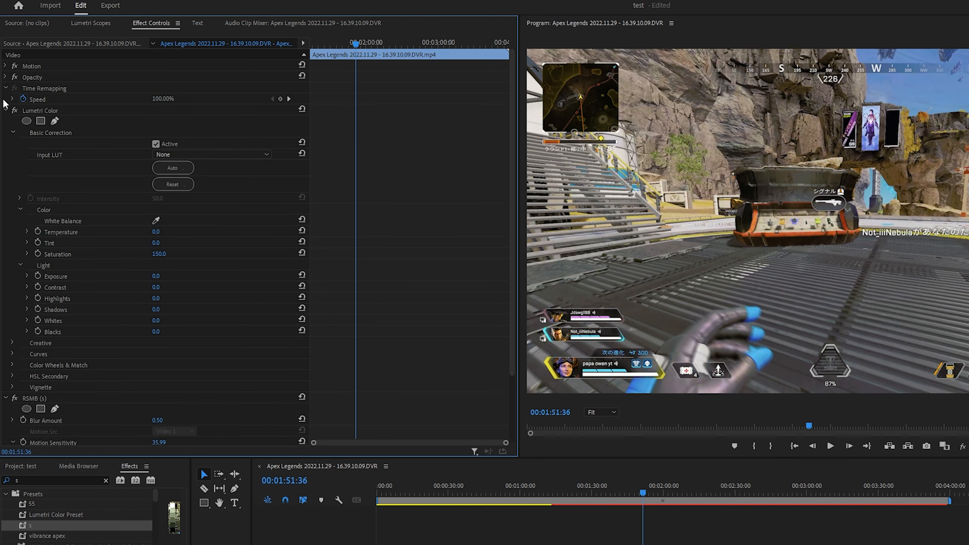
pyautogui.click(6, 89)
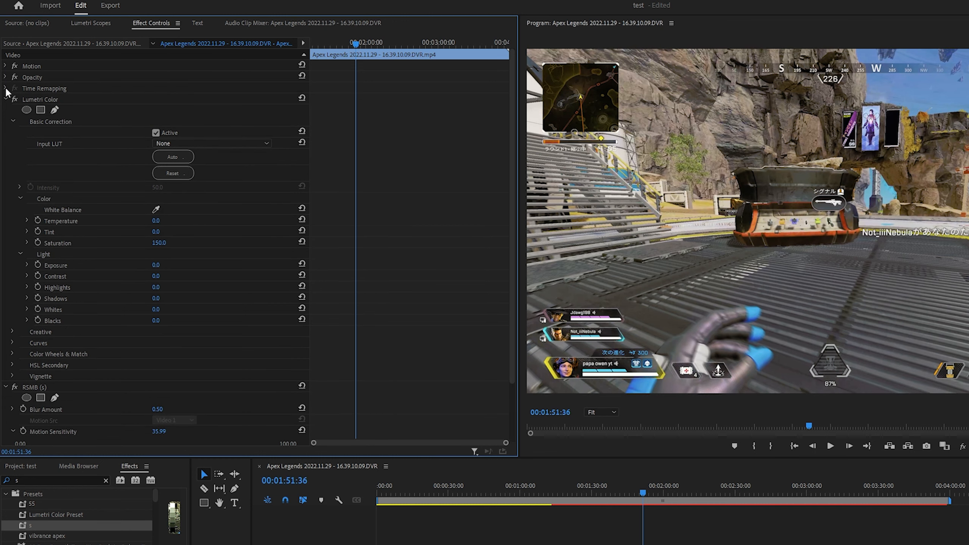
pyautogui.click(5, 99)
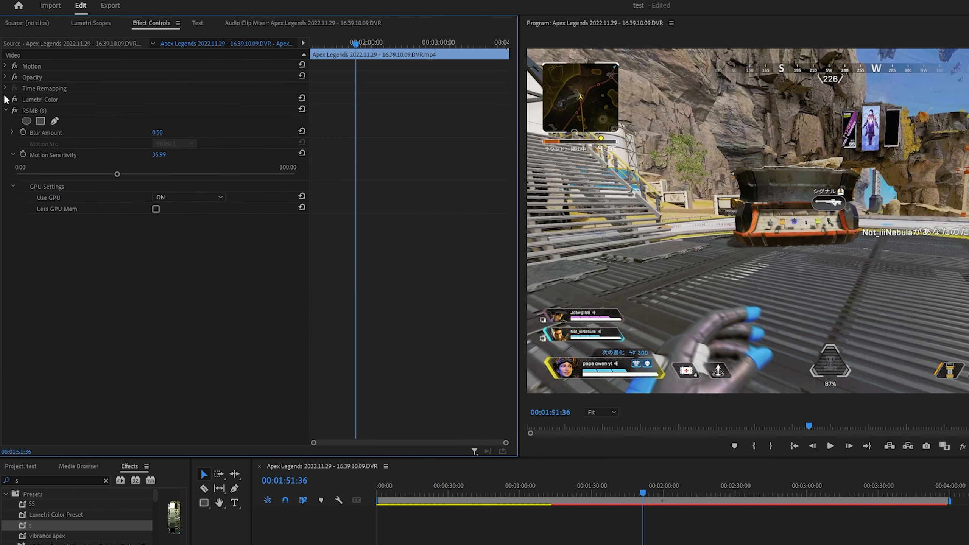
pyautogui.click(43, 113)
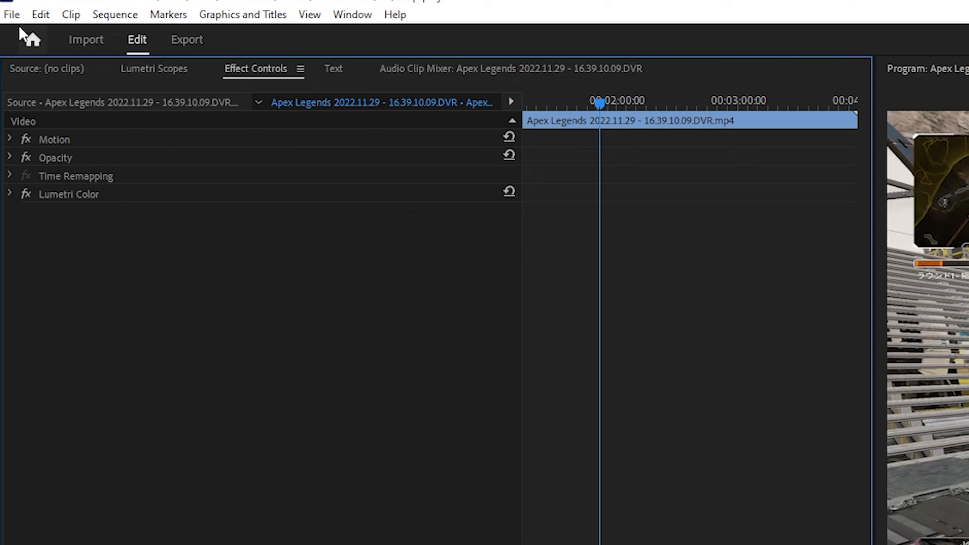
# Open the media export settings for the sequence and name the output file recording
pyautogui.click(5, 1)
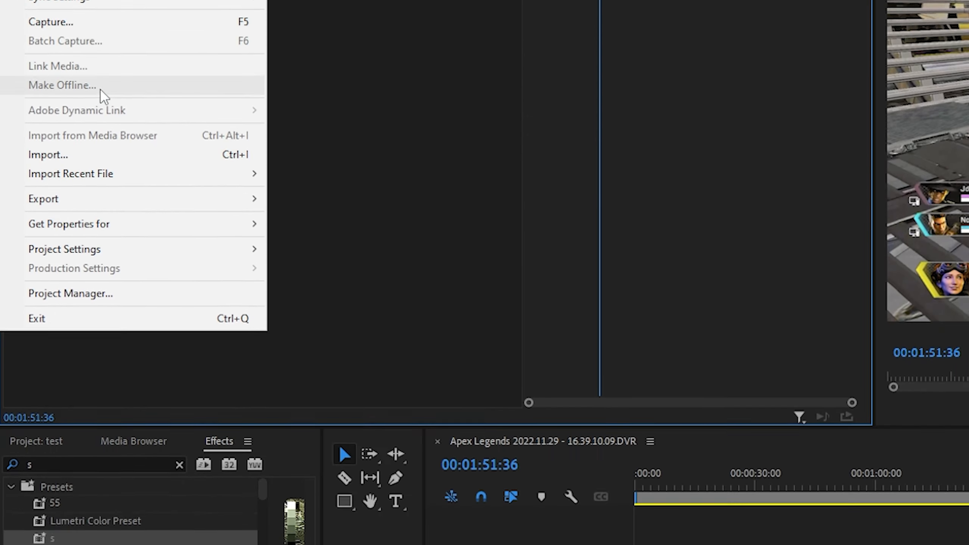
pyautogui.moveTo(245, 102)
pyautogui.click(309, 102)
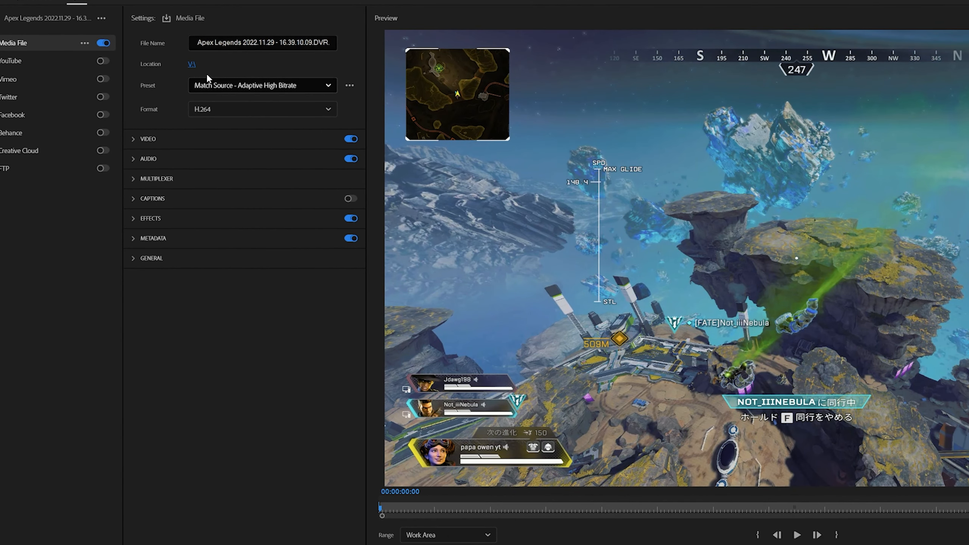
pyautogui.click(224, 46)
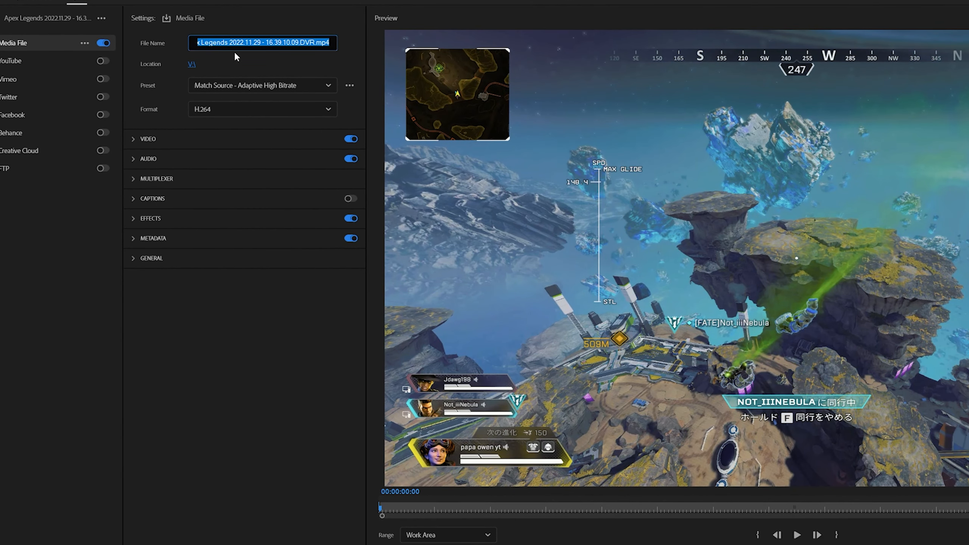
pyautogui.write('recording')
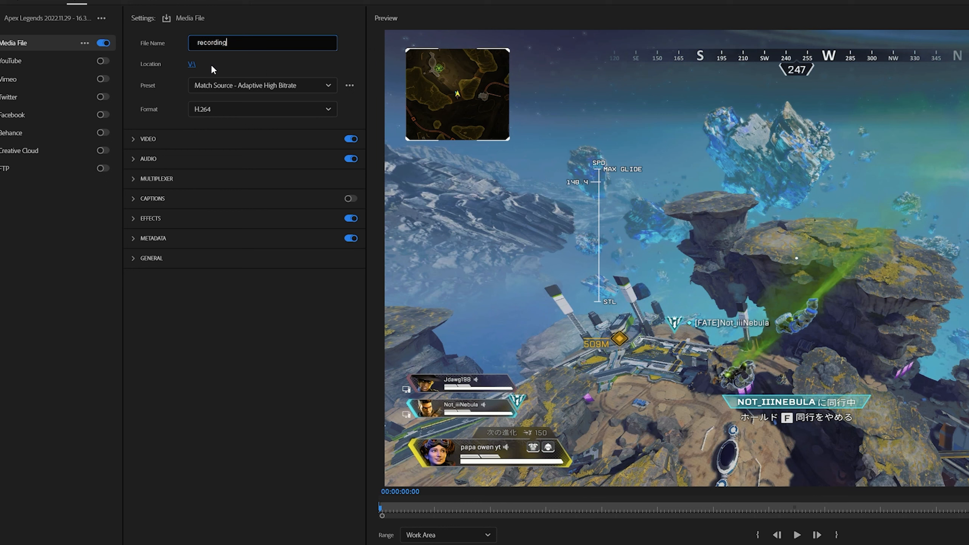
pyautogui.press('Return')
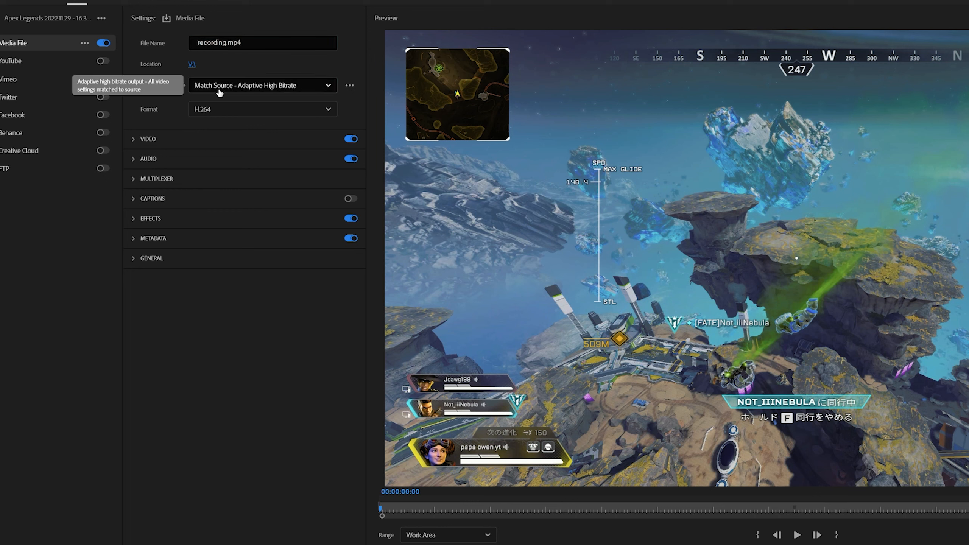
# Enable rendering at maximum depth and maximum render quality in the export's additional video settings
pyautogui.click(140, 140)
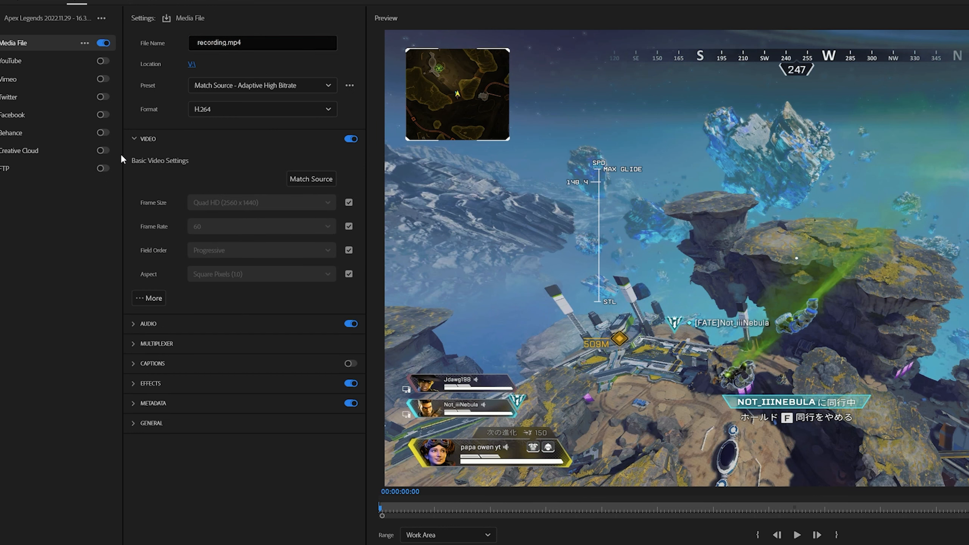
pyautogui.click(149, 298)
pyautogui.click(184, 167)
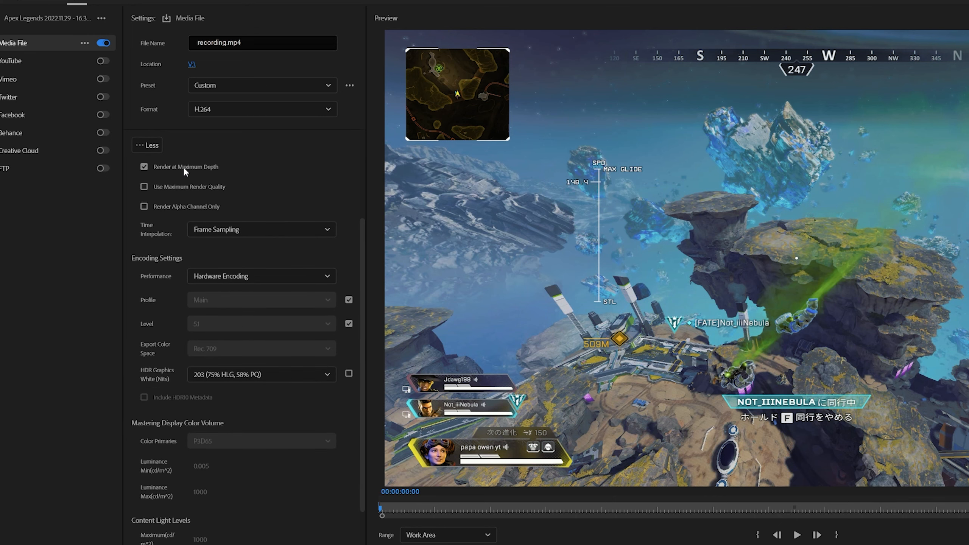
pyautogui.click(177, 186)
# Set the export's bitrate encoding to CBR and its target bitrate to 30 Mbps
pyautogui.scroll(-5, 190, 213)
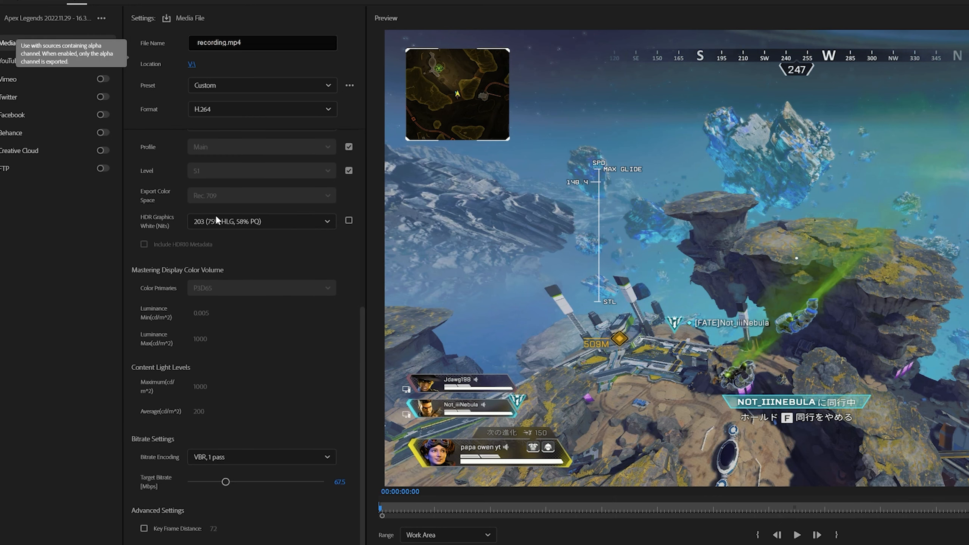
pyautogui.scroll(5, 213, 267)
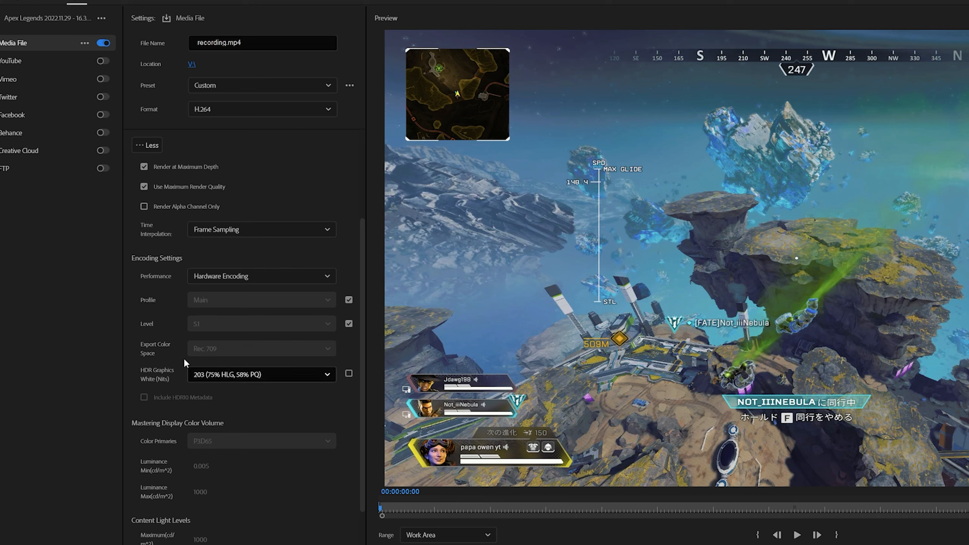
pyautogui.scroll(-4, 171, 415)
pyautogui.click(223, 311)
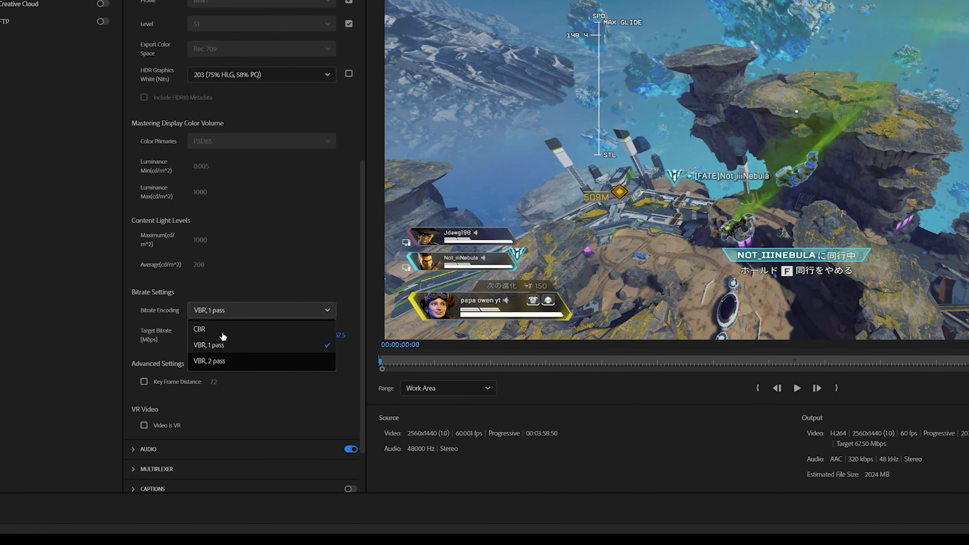
pyautogui.click(223, 335)
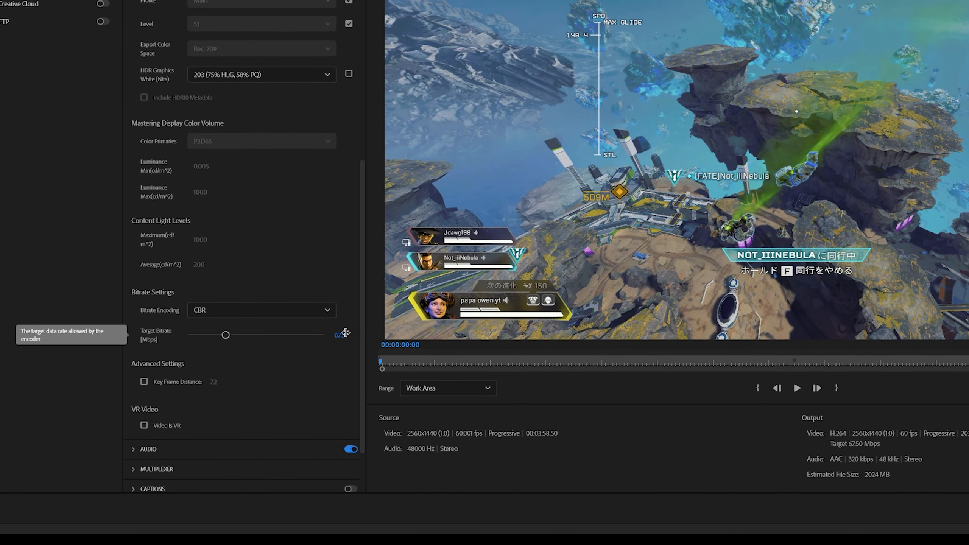
pyautogui.click(341, 334)
pyautogui.write('40')
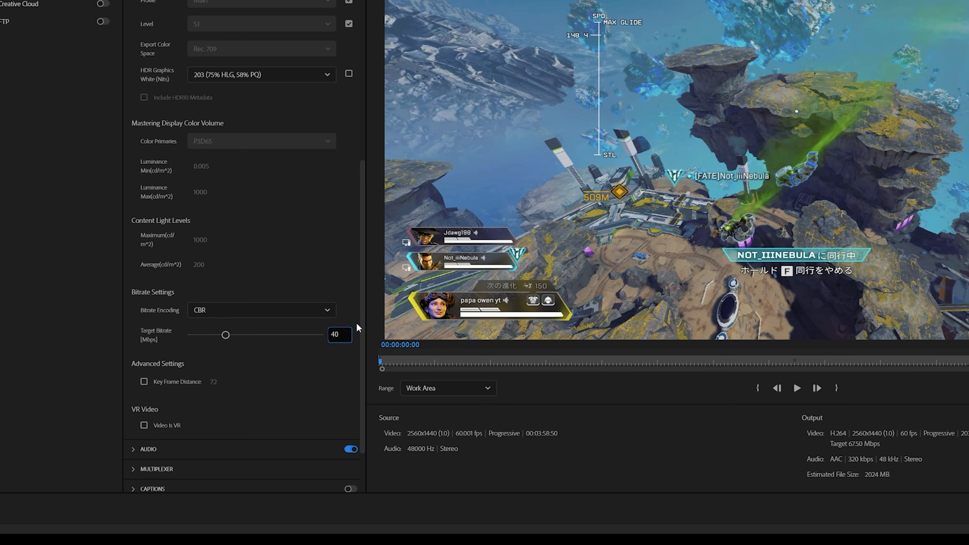
pyautogui.press('Return')
pyautogui.click(337, 335)
pyautogui.write('30')
pyautogui.press('Return')
pyautogui.scroll(-3, 309, 376)
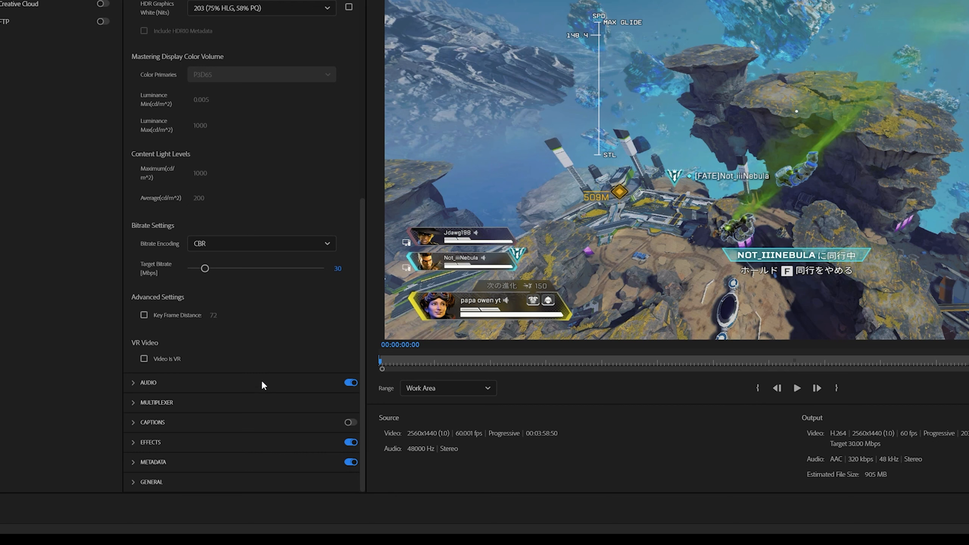
# Keep the export range at Work Area and export the video
pyautogui.click(482, 394)
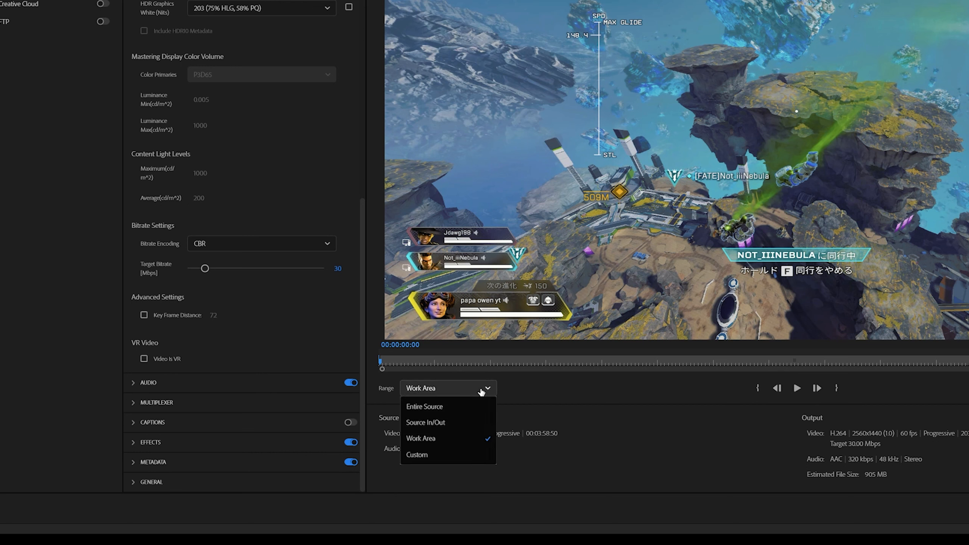
pyautogui.click(453, 391)
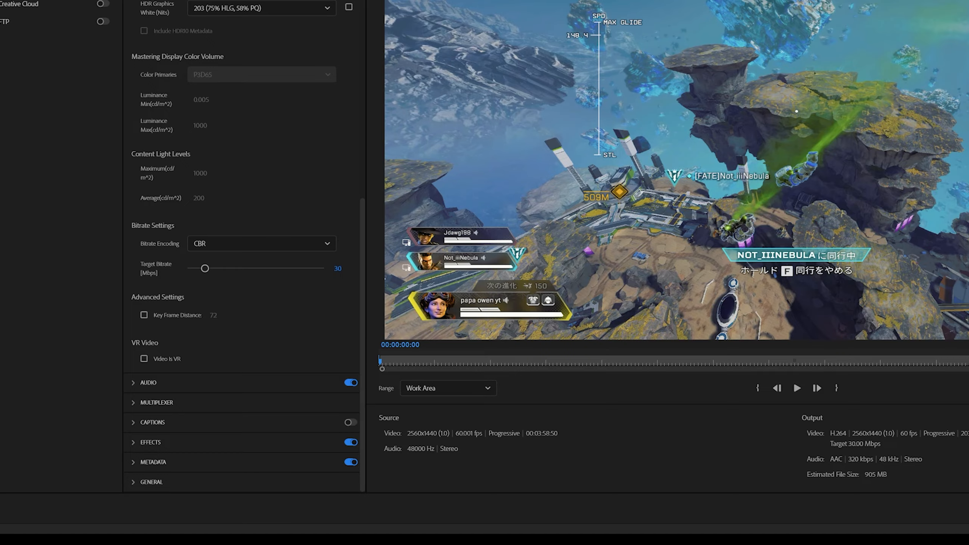
pyautogui.click(963, 509)
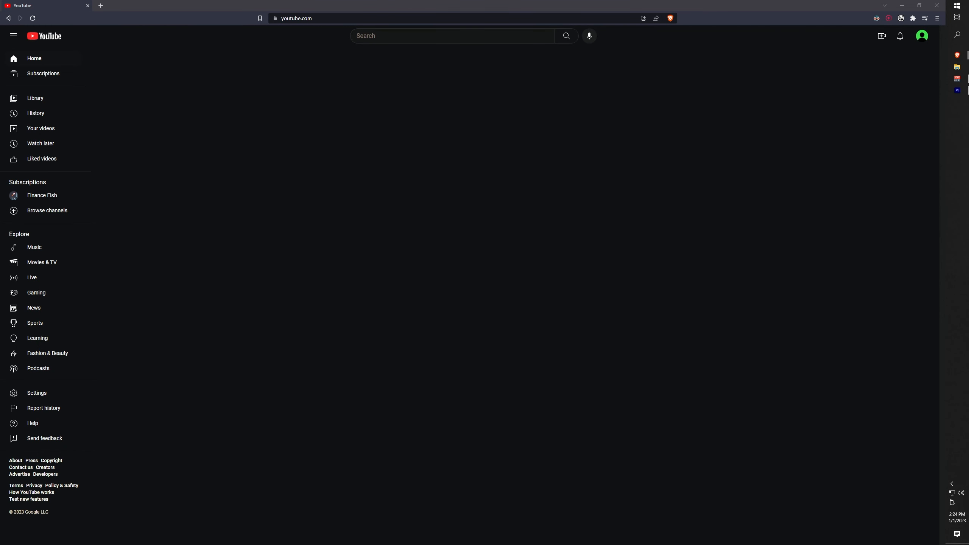
# Switch to YouTube in the browser, upload recording.mp4 and choose Private as the video's visibility
pyautogui.click(882, 36)
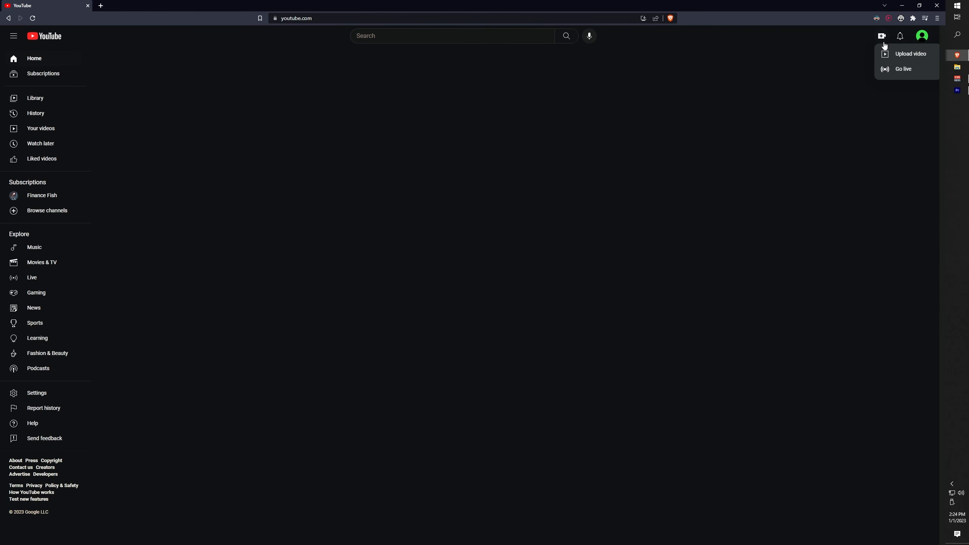
pyautogui.click(894, 61)
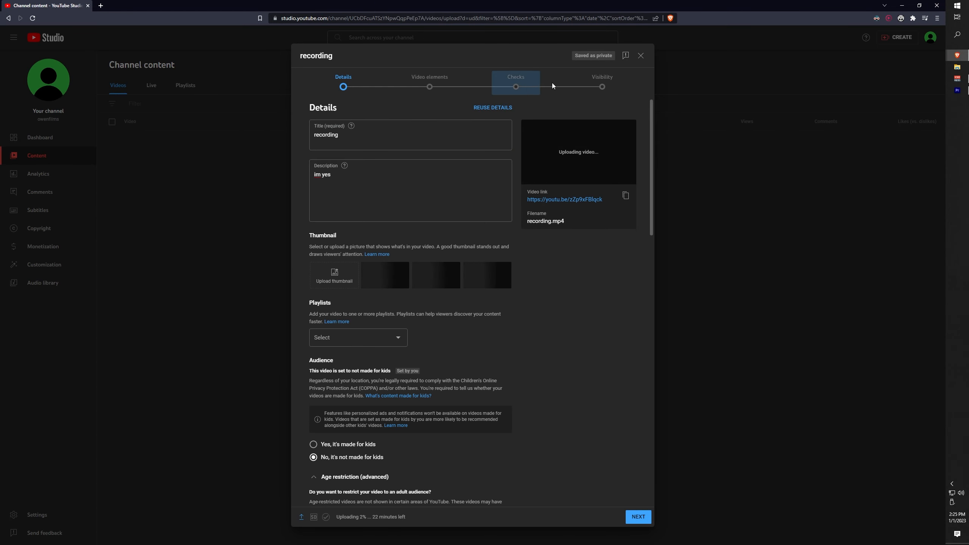
pyautogui.click(596, 87)
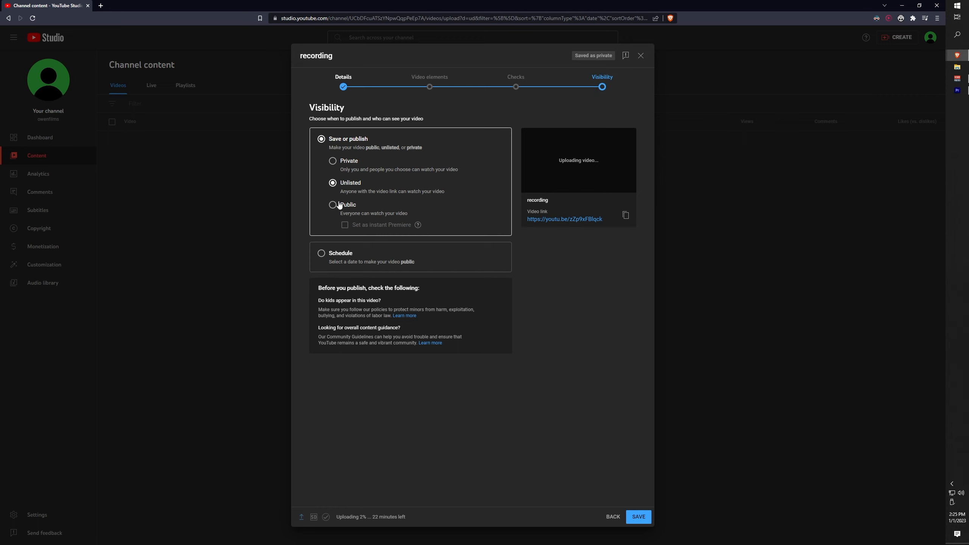
pyautogui.click(344, 161)
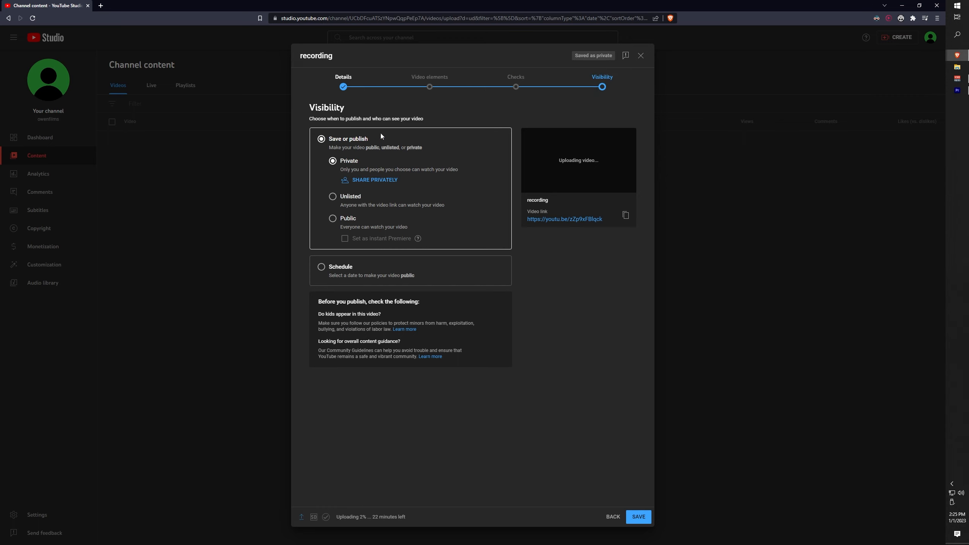